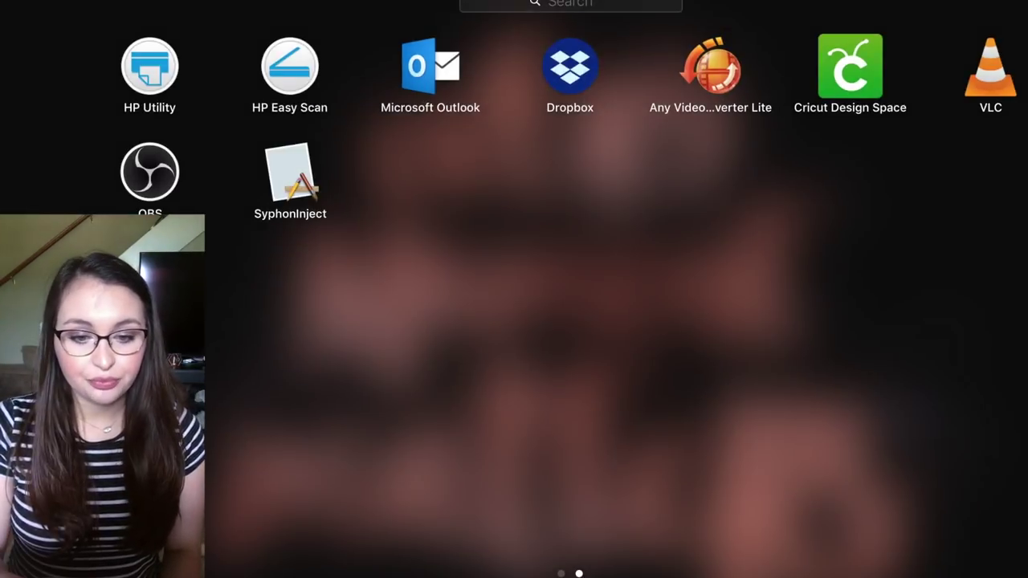
- Page through the classroom floor-plan and bulletin-board example slides
scroll(578, 362, "left", 3)
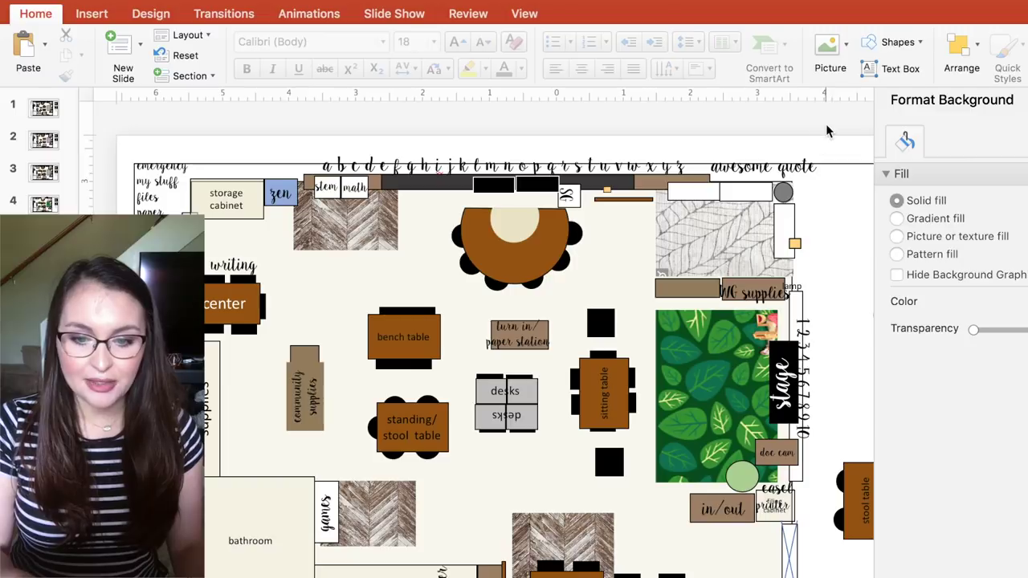
key("Page_Down")
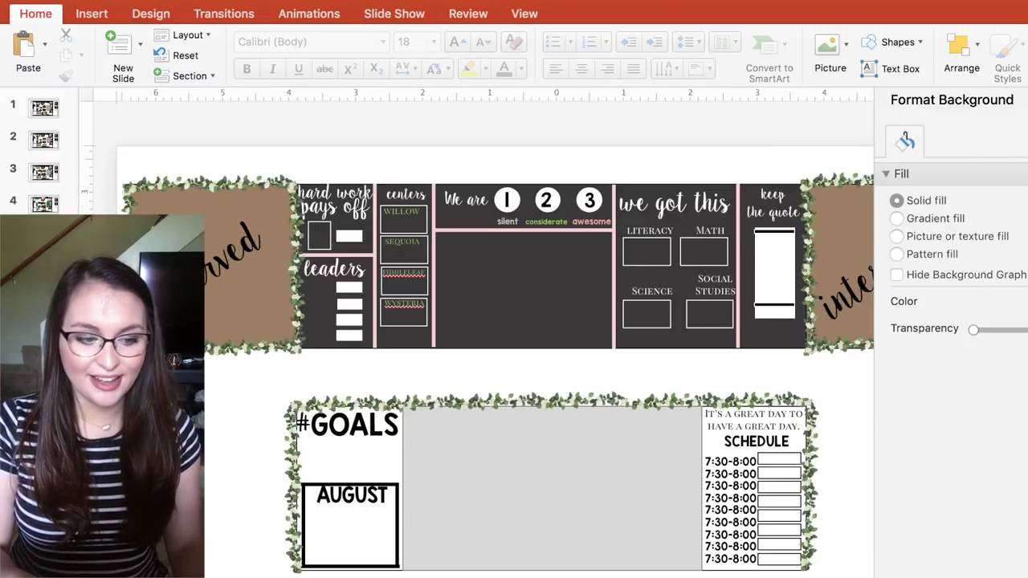
key("Page_Up")
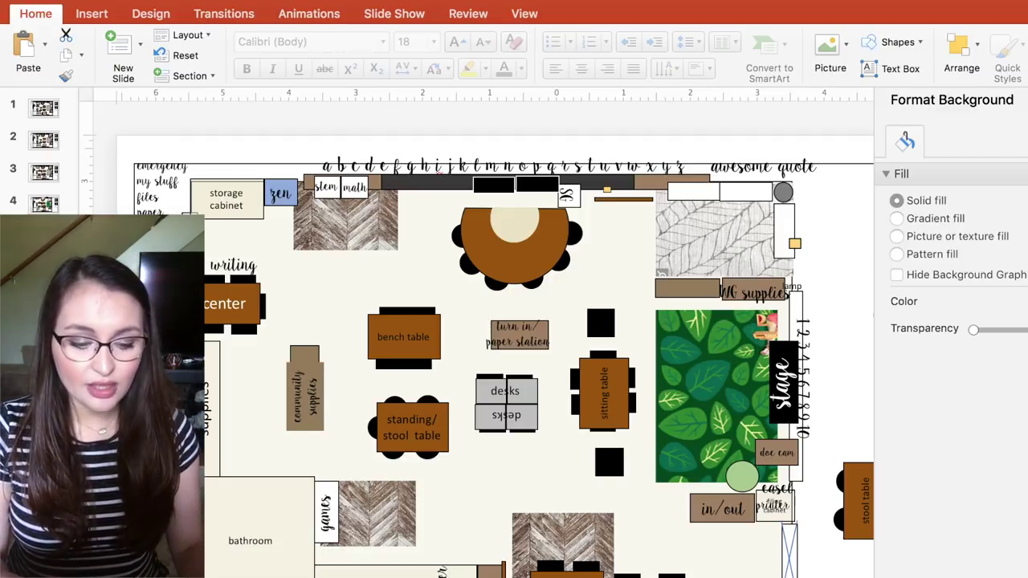
- Return to PowerPoint and create a new blank presentation with Cmd+N
key("F4")
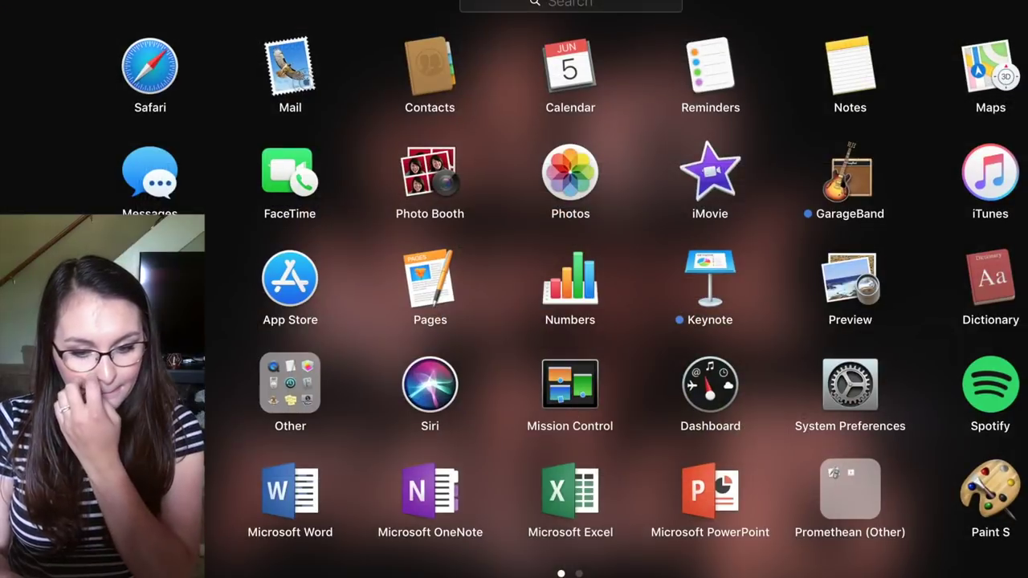
left_click(707, 502)
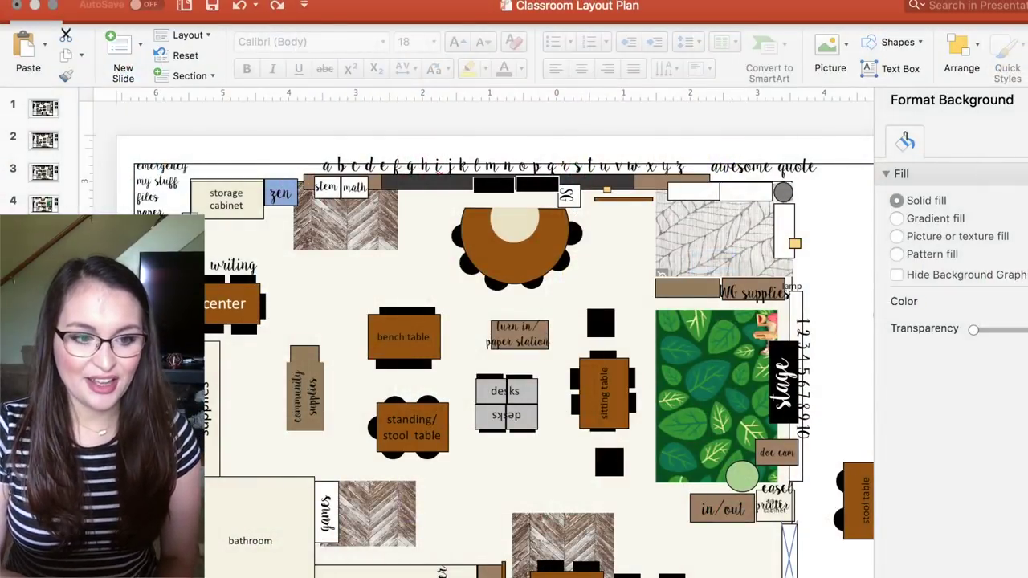
key("Escape")
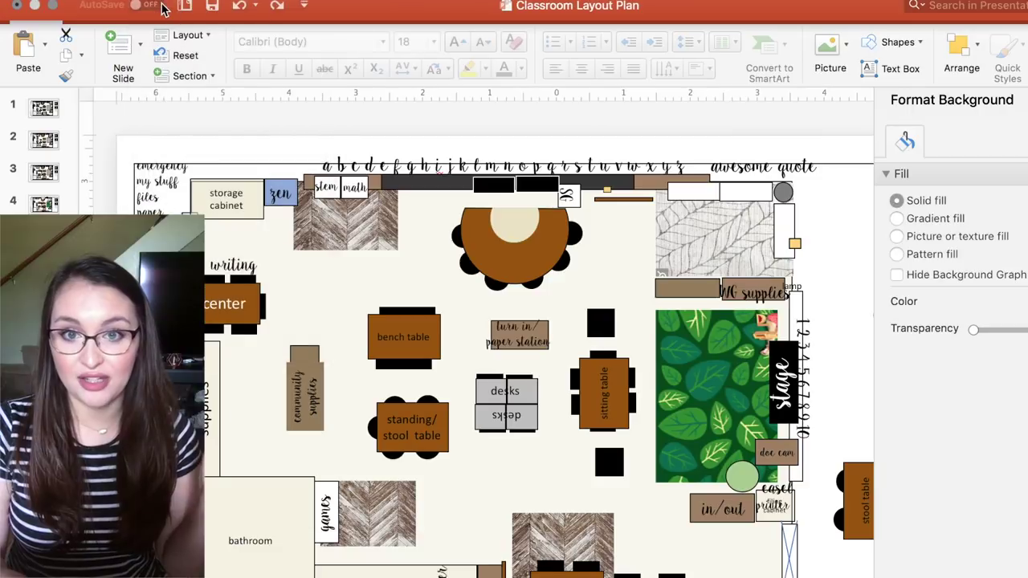
key("super+n")
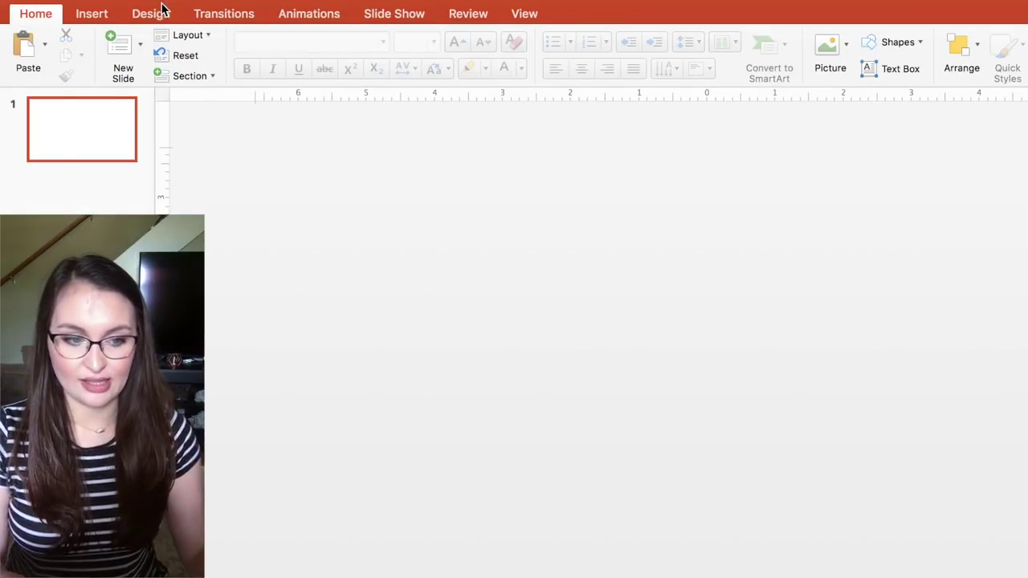
- Delete the title and subtitle placeholders and choose the Rectangle shape from Insert > Shapes
left_click_drag(257, 172, 998, 560)
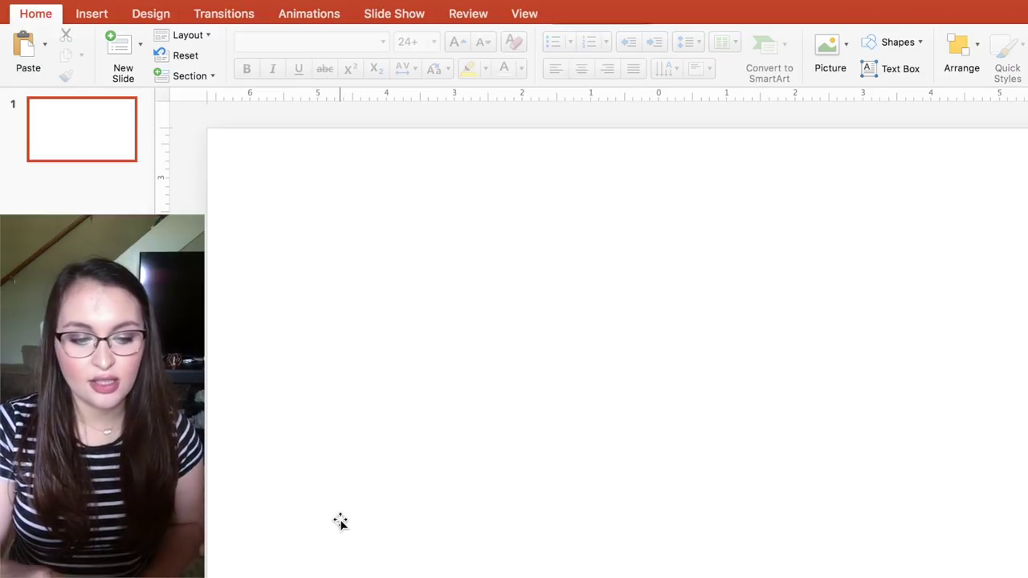
key("BackSpace")
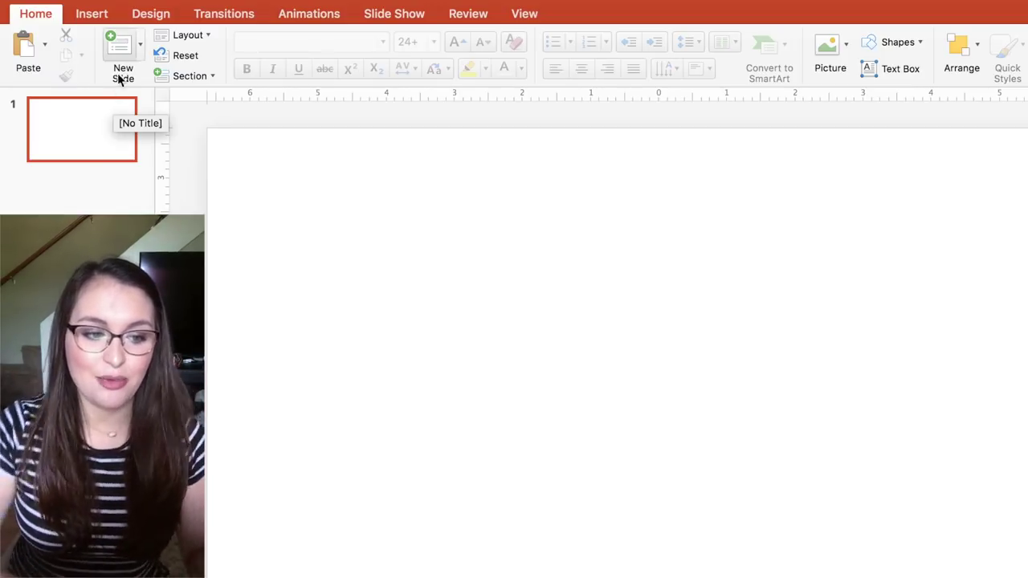
left_click(92, 14)
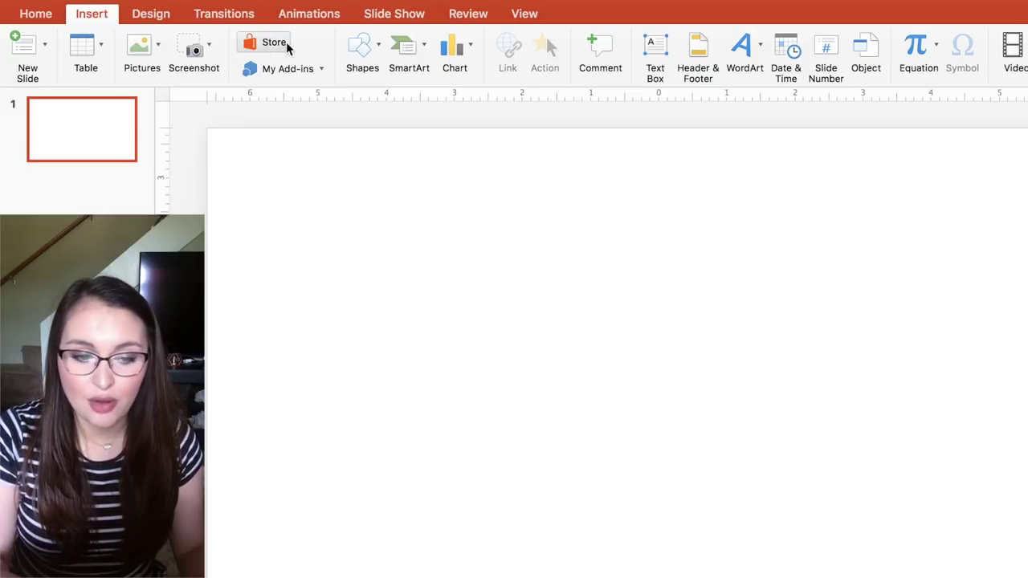
left_click(381, 56)
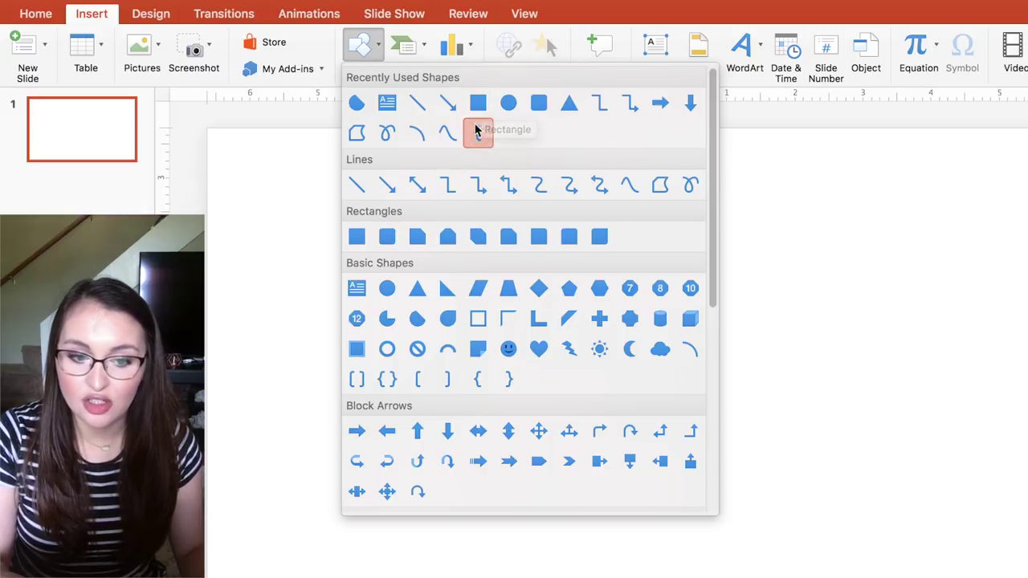
left_click(357, 238)
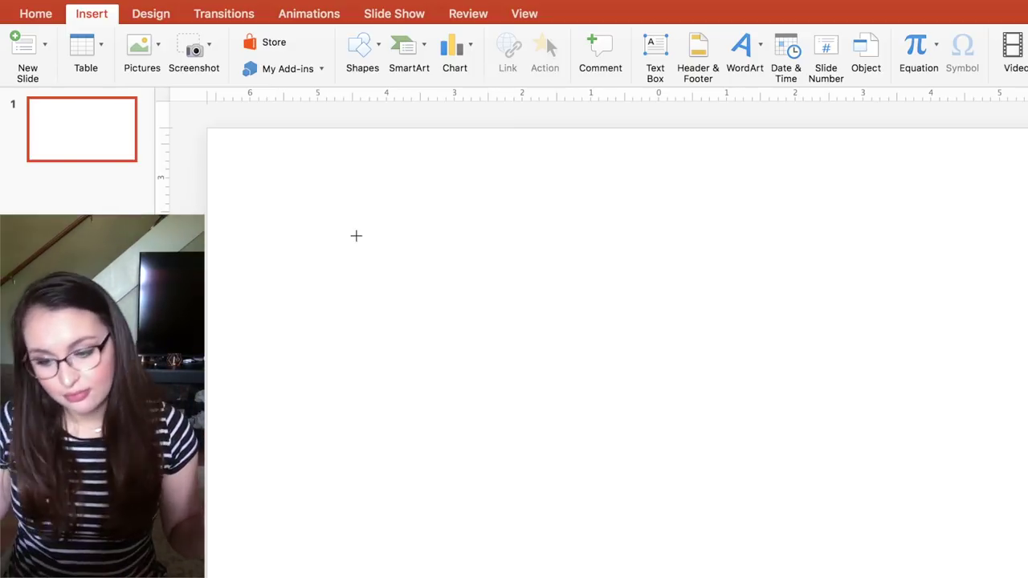
- Draw a large rectangle covering most of the slide and try light grey fills
left_click_drag(262, 169, 1027, 575)
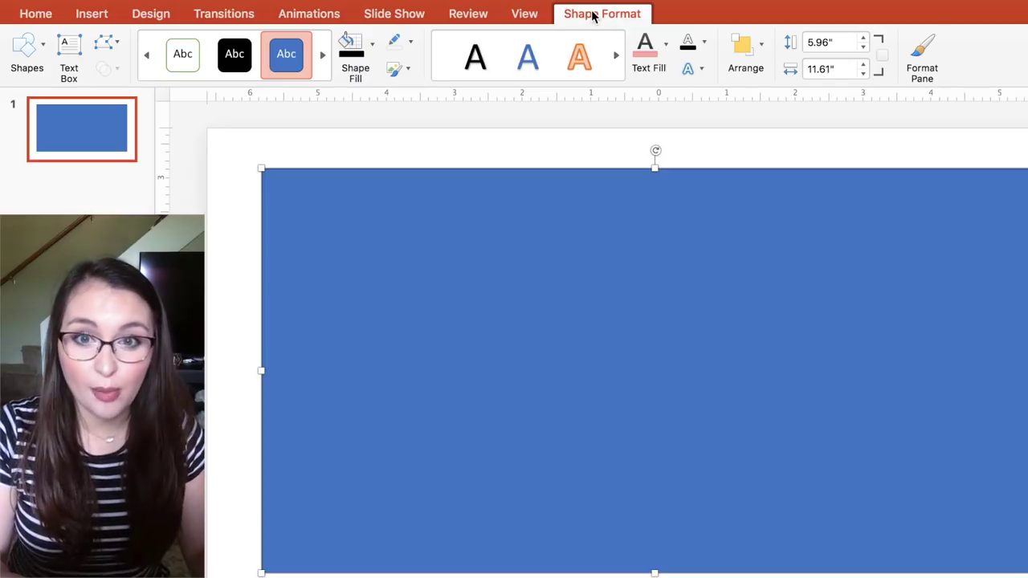
left_click(374, 49)
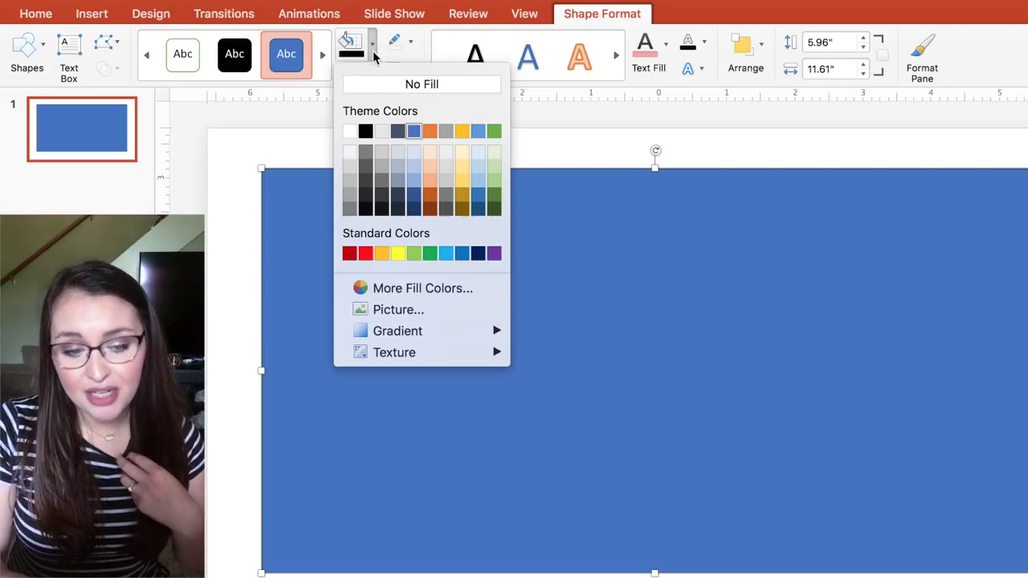
left_click(351, 169)
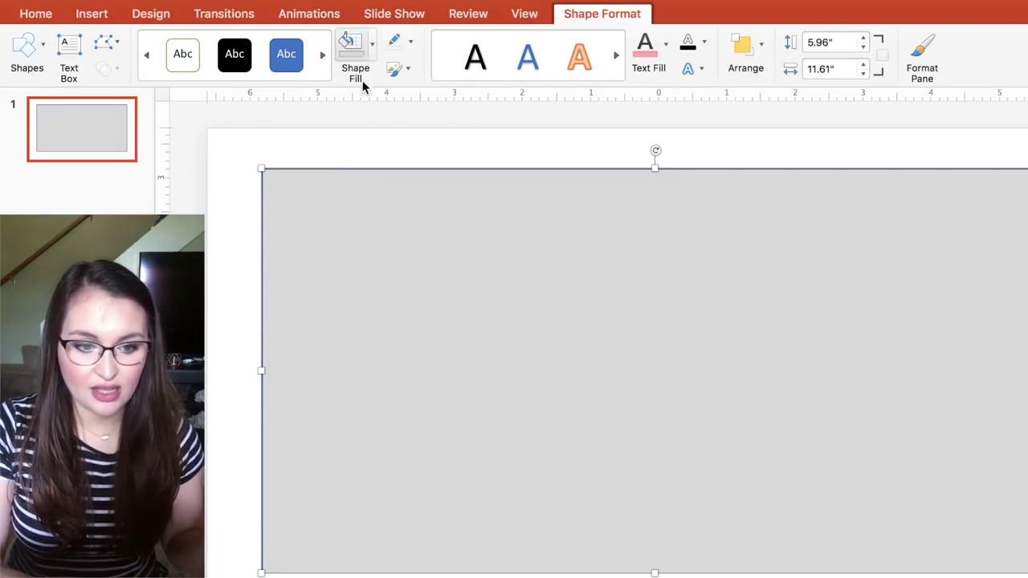
left_click(373, 50)
left_click(351, 152)
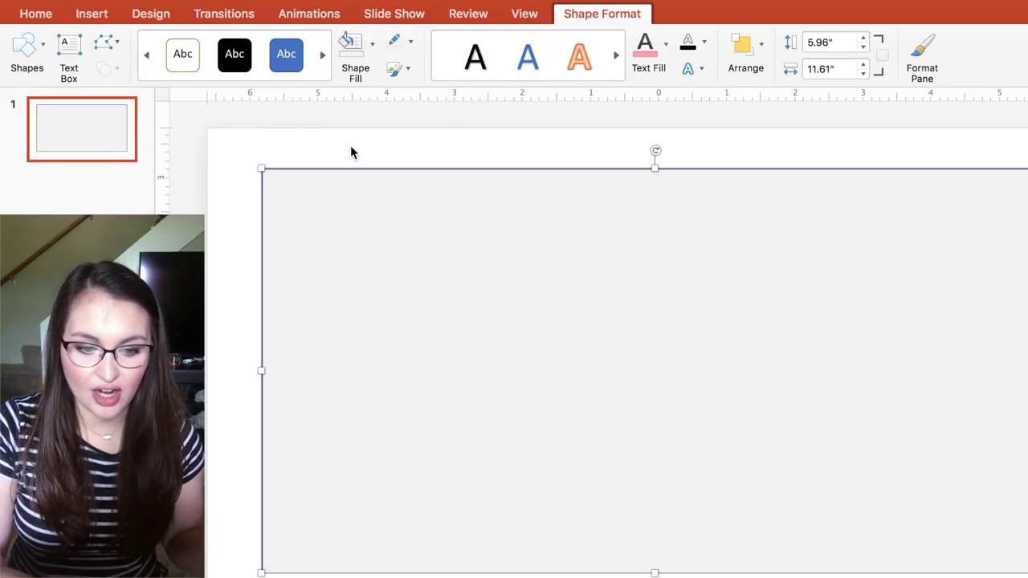
- Open More Fill Colors and browse the spectrum, list, slider, wheel and pencil views
left_click(373, 50)
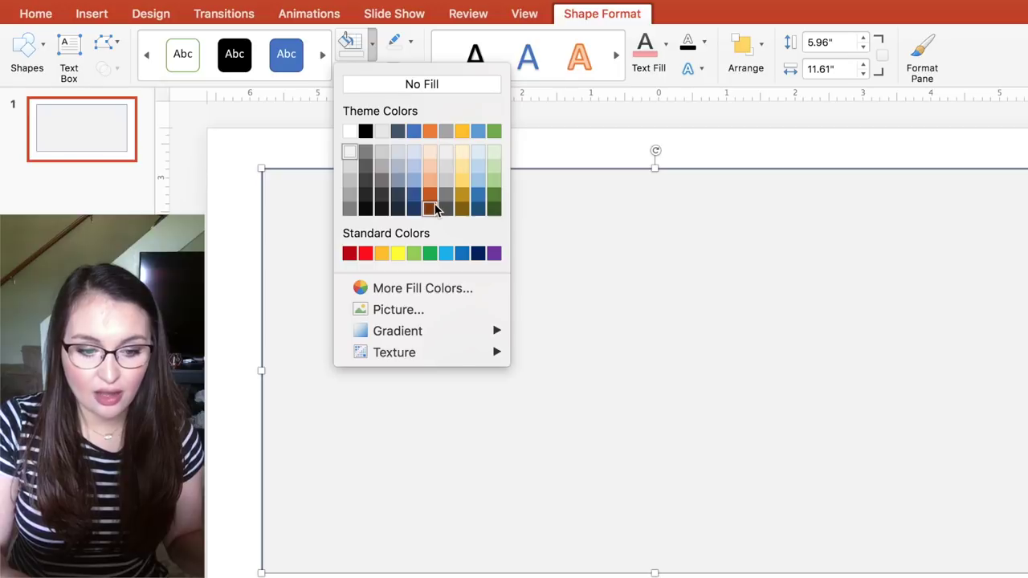
left_click(434, 289)
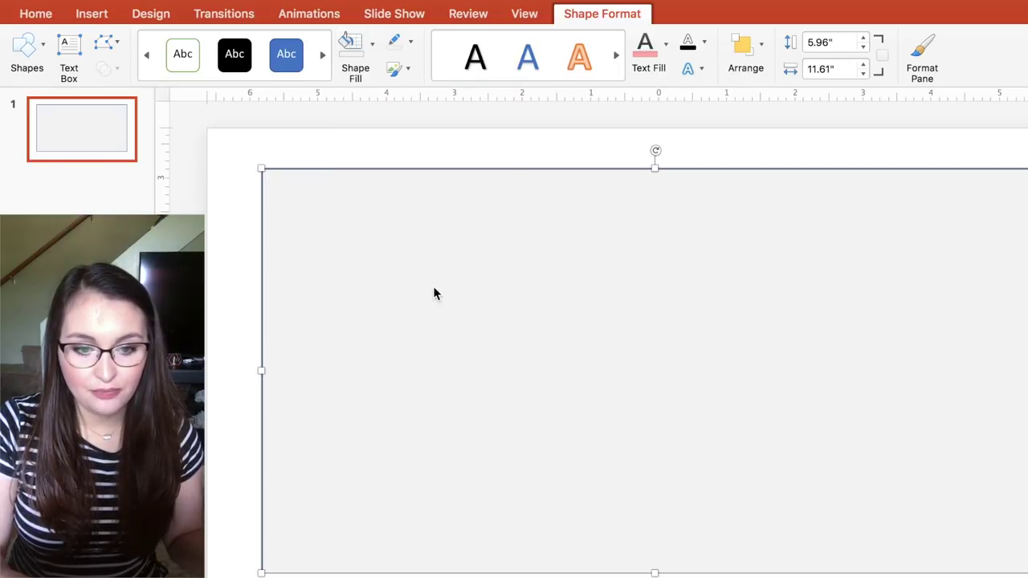
key("ctrl+Up")
left_click(726, 19)
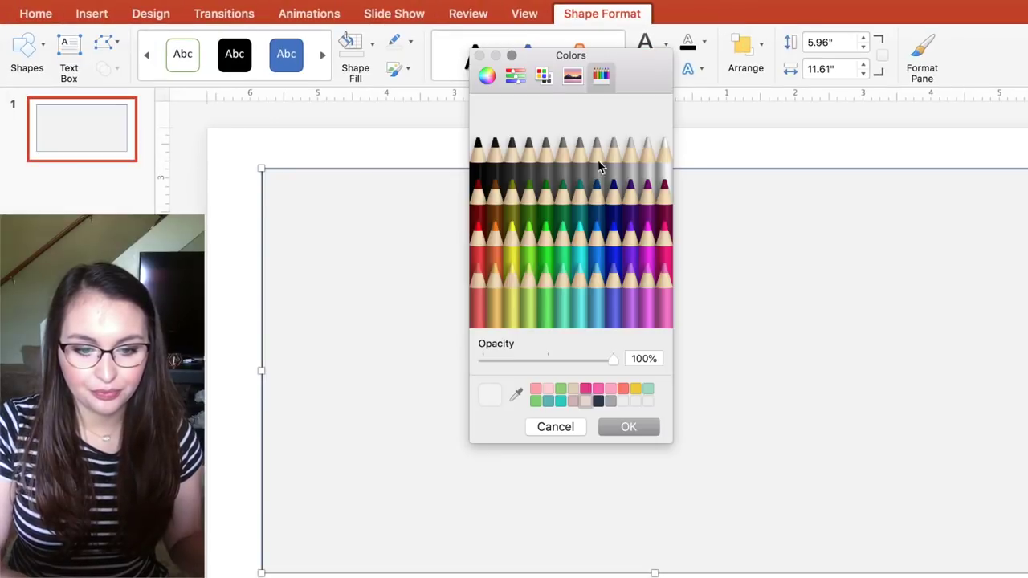
left_click(577, 77)
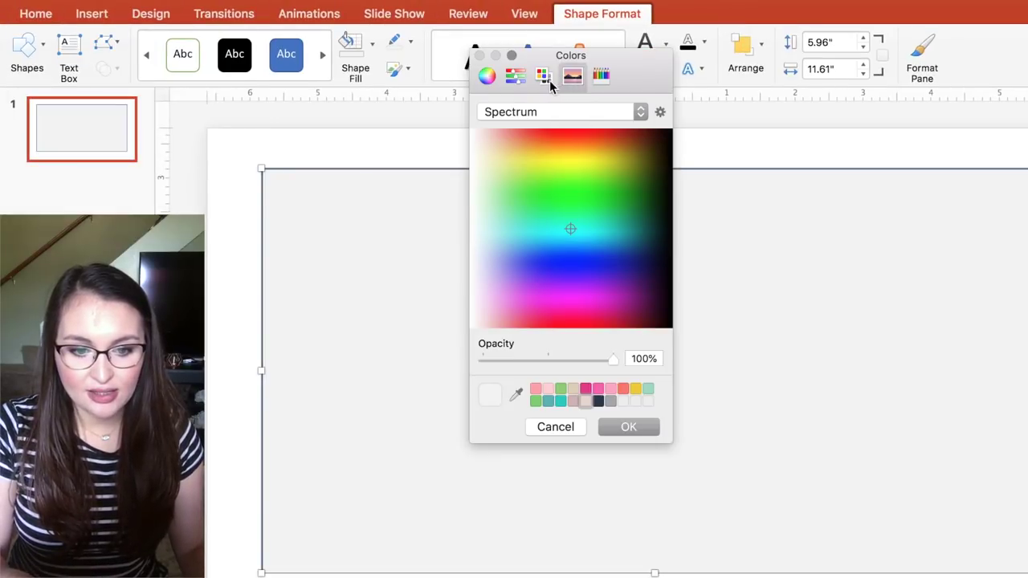
left_click(544, 78)
left_click(521, 78)
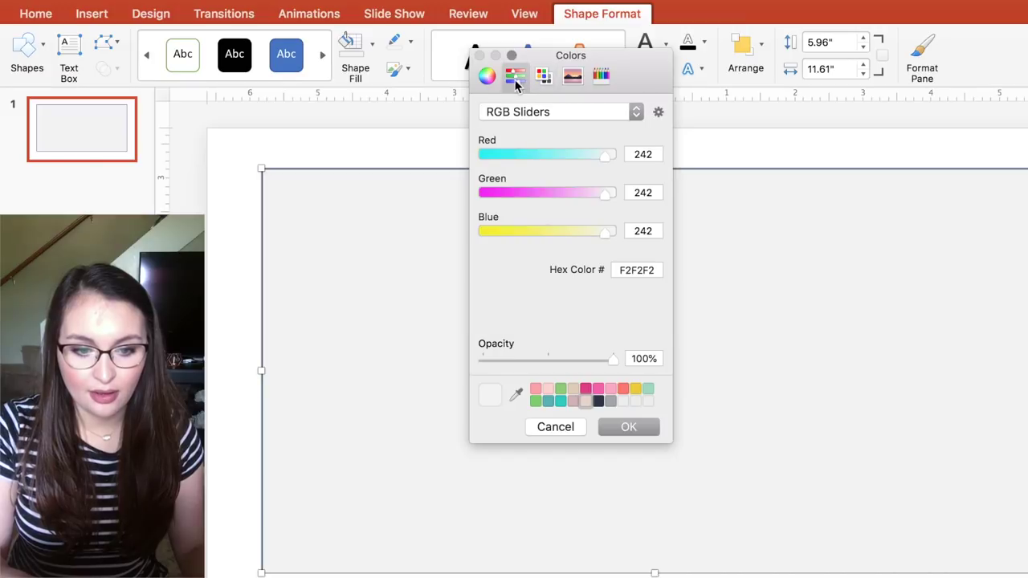
left_click(490, 78)
left_click(603, 77)
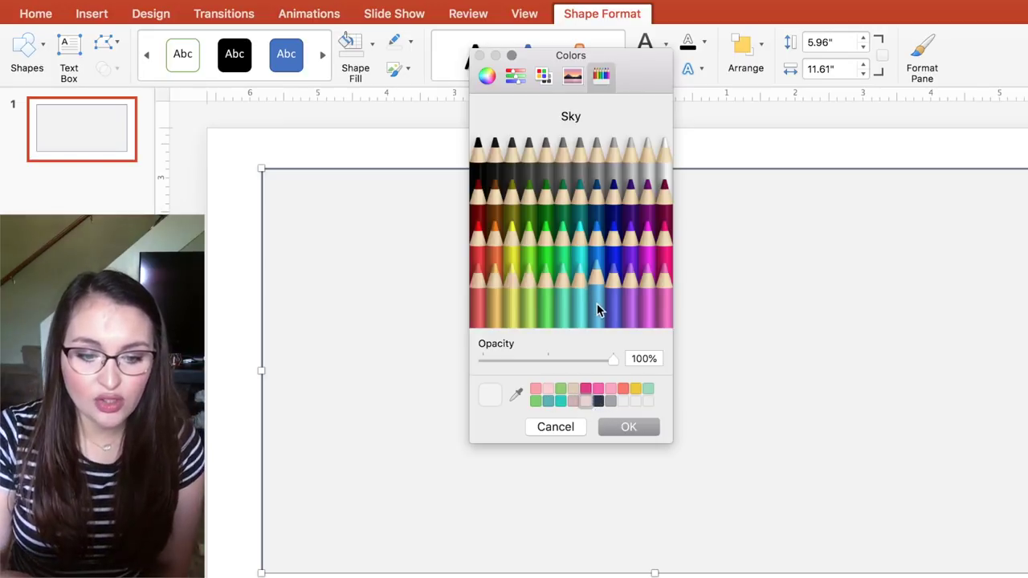
- Save a sampled red and a light blue to favourites, then fill the rectangle with the blue
left_click(517, 395)
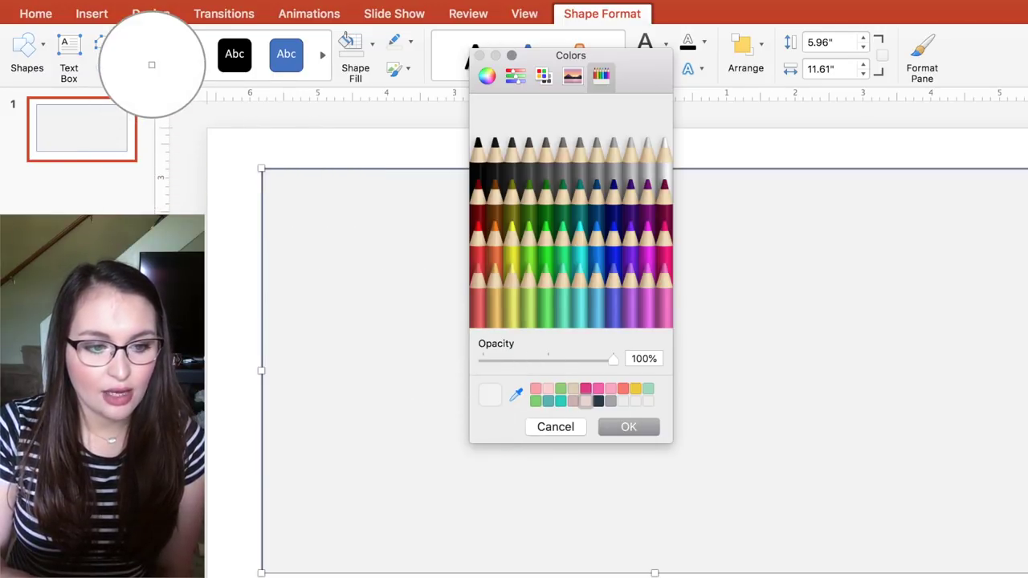
left_click(305, 4)
left_click_drag(488, 405, 629, 402)
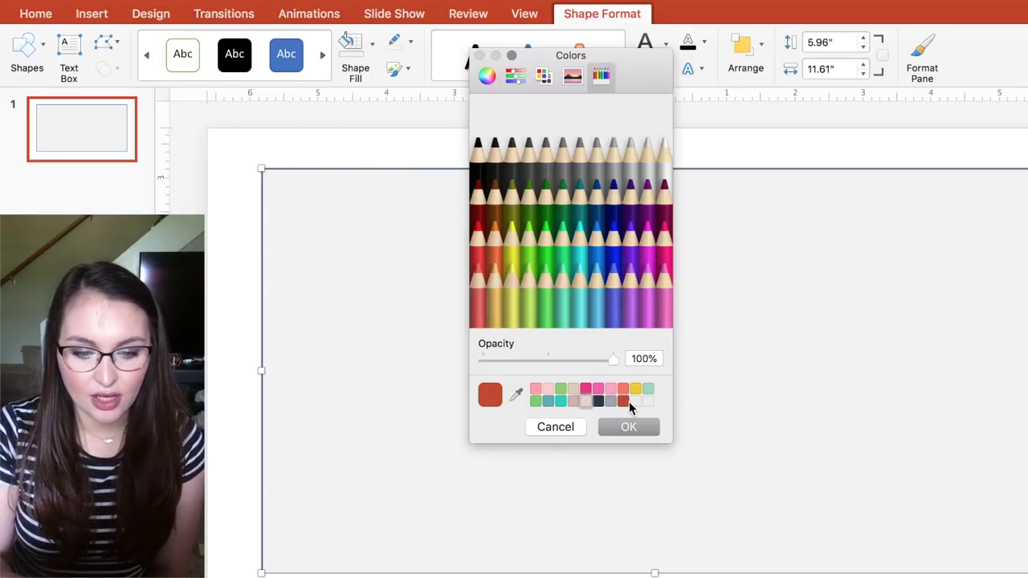
left_click(613, 307)
left_click_drag(491, 397, 644, 404)
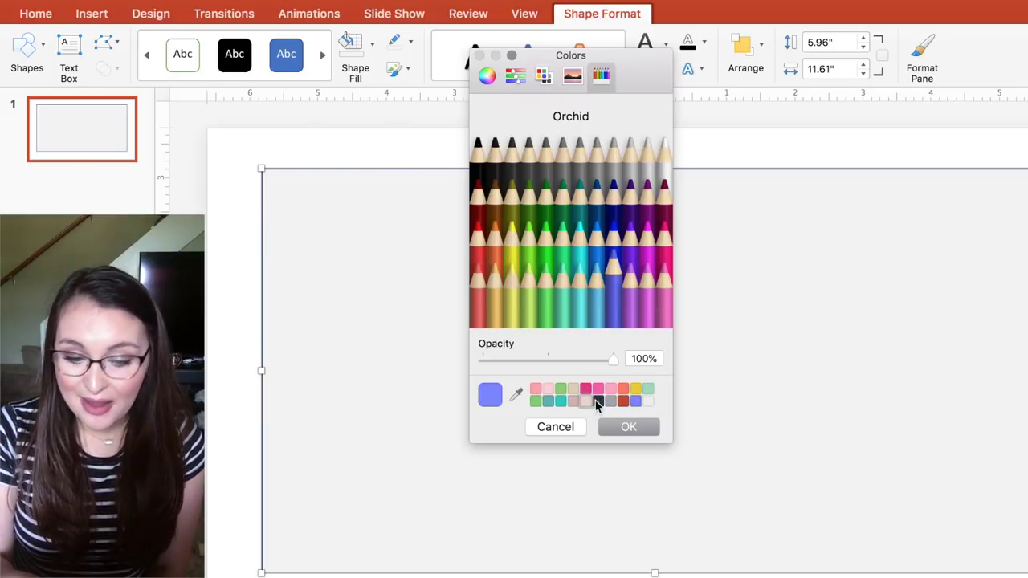
left_click(625, 428)
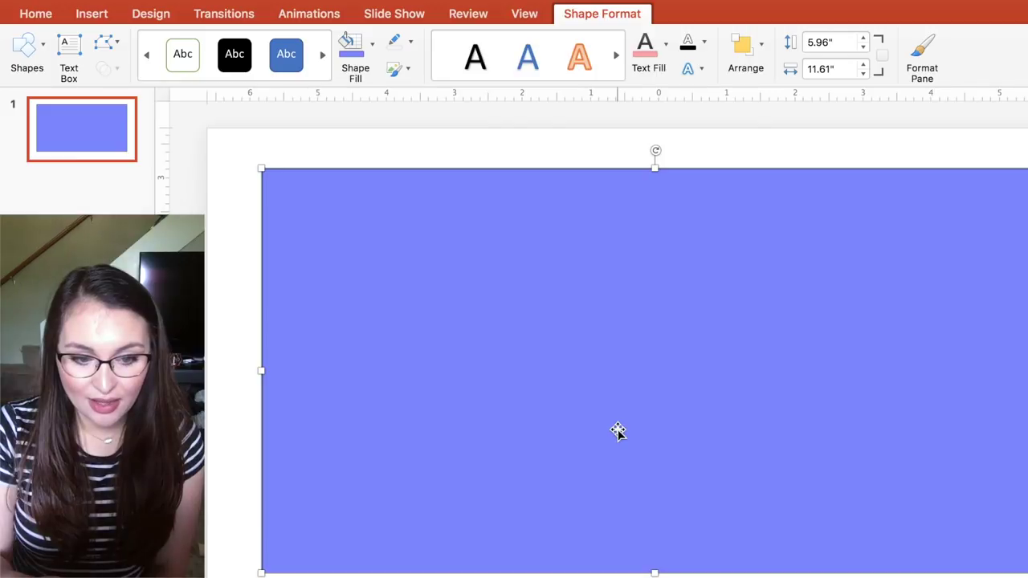
- Change the rectangle's fill to light grey
left_click(372, 47)
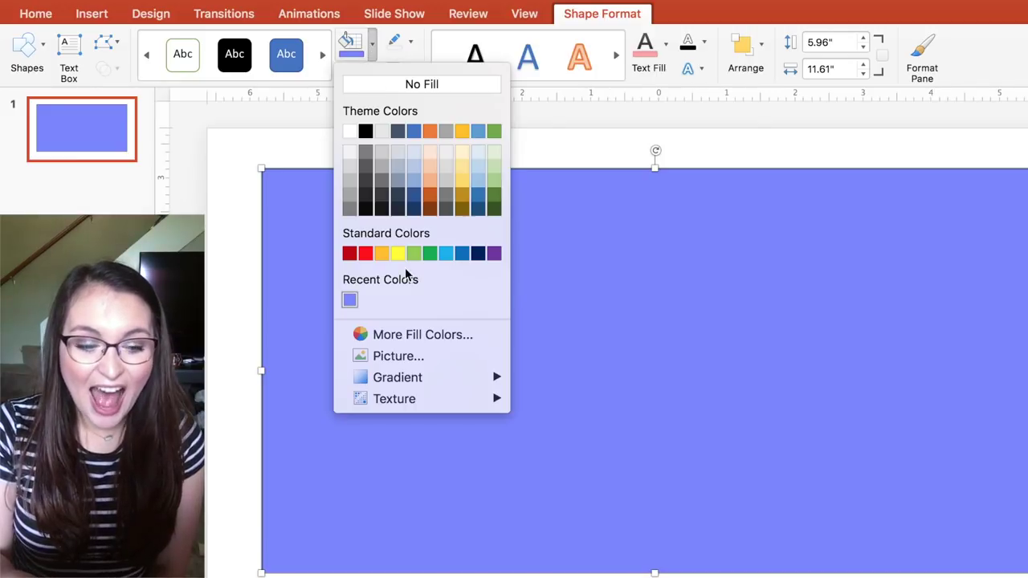
left_click(349, 152)
left_click(411, 44)
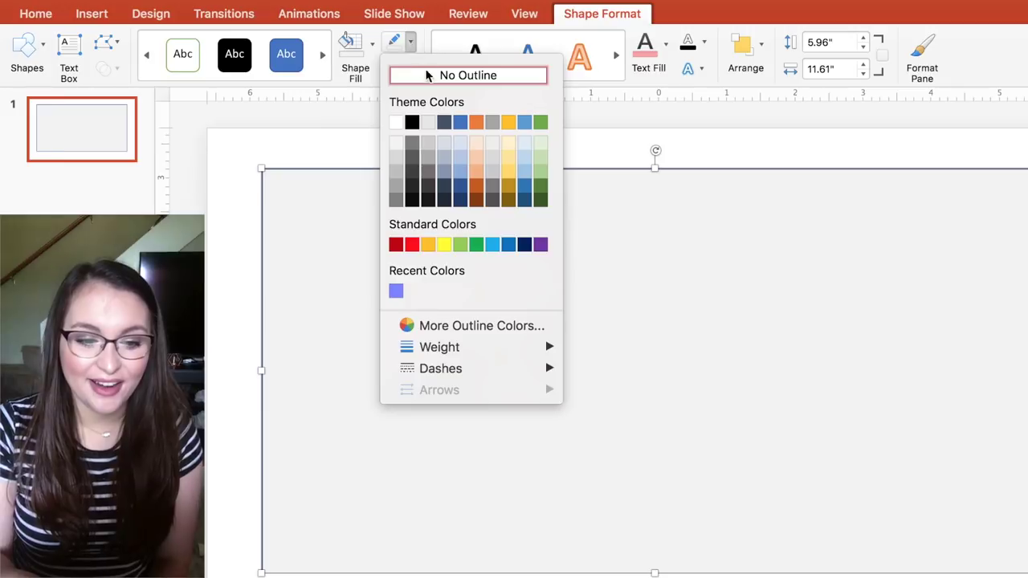
left_click(411, 46)
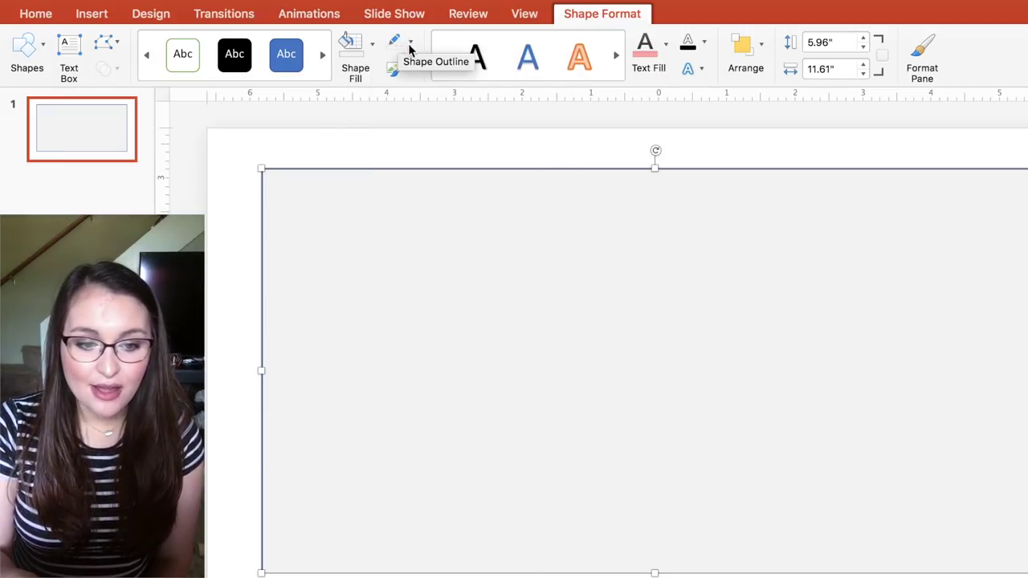
- Give the rectangle a black 3 pt outline
left_click(411, 46)
left_click(413, 122)
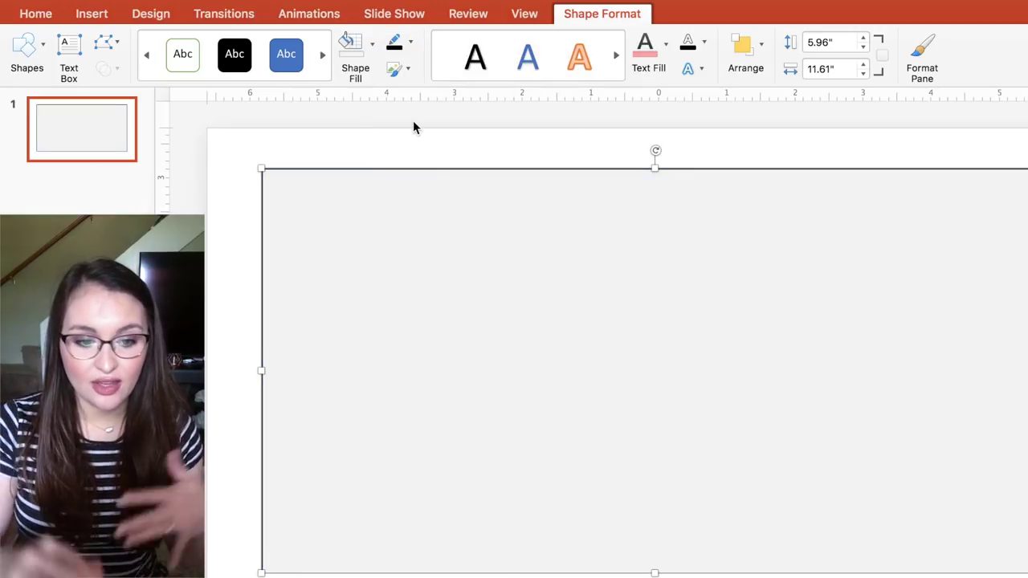
left_click(411, 42)
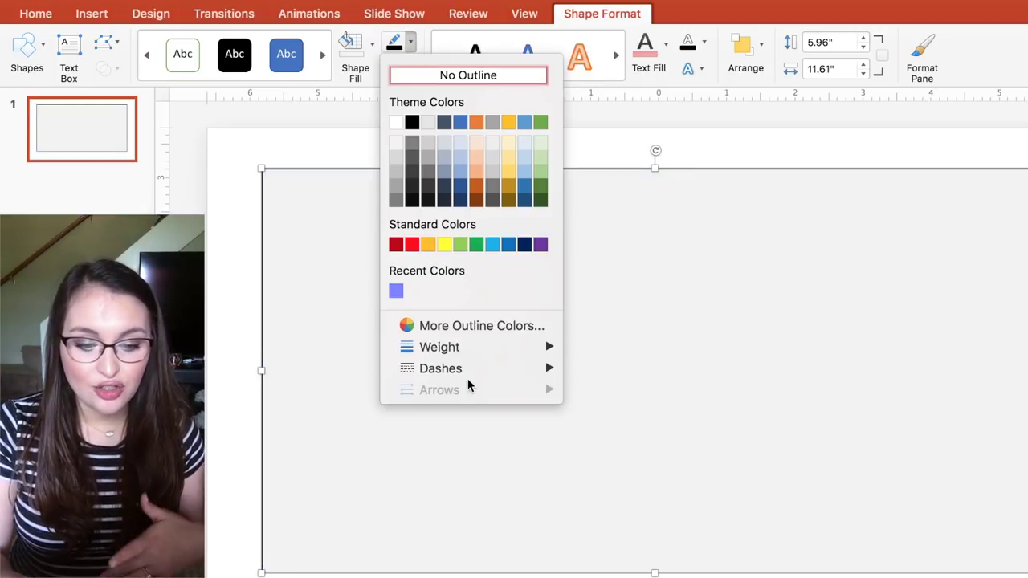
mouse_move(466, 347)
left_click(625, 480)
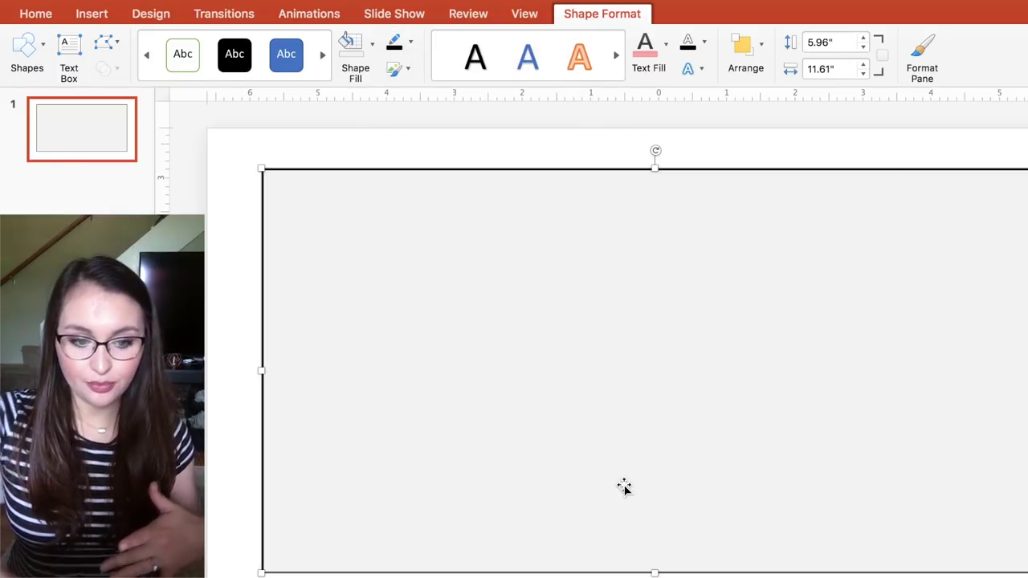
- Try a dashed outline style, then deselect the rectangle to check the result
left_click(411, 46)
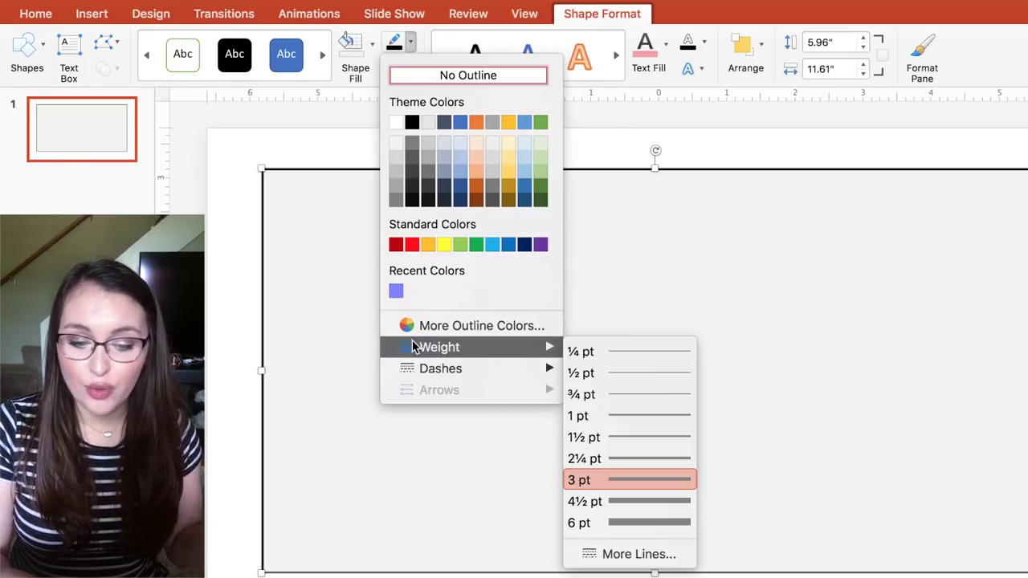
mouse_move(474, 368)
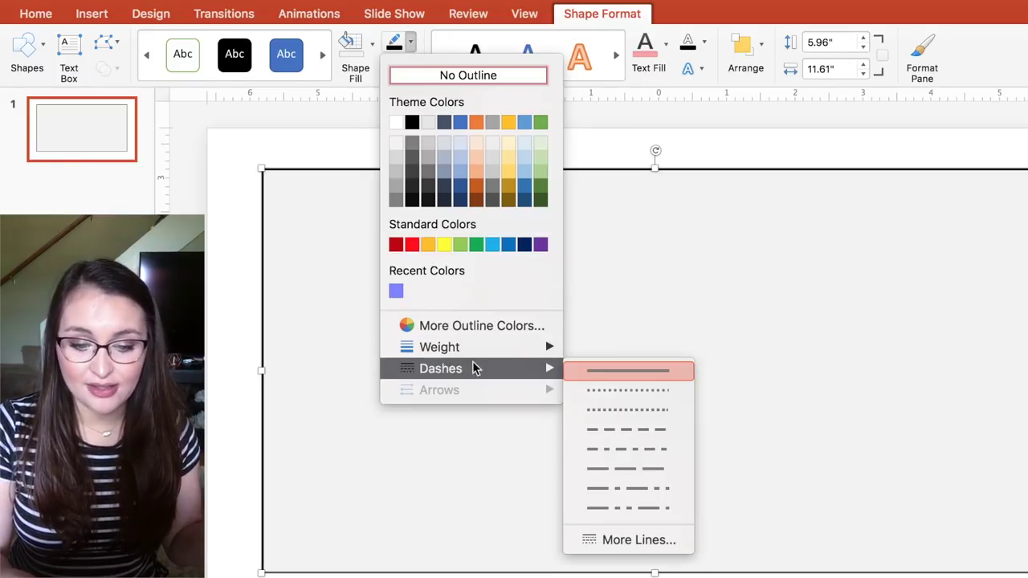
left_click(615, 406)
left_click(535, 147)
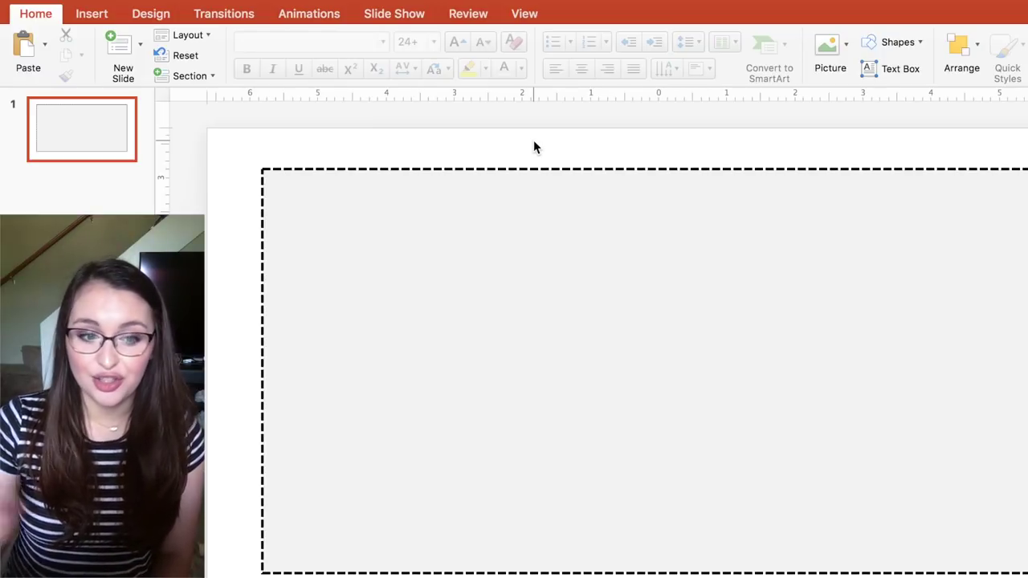
left_click(279, 176)
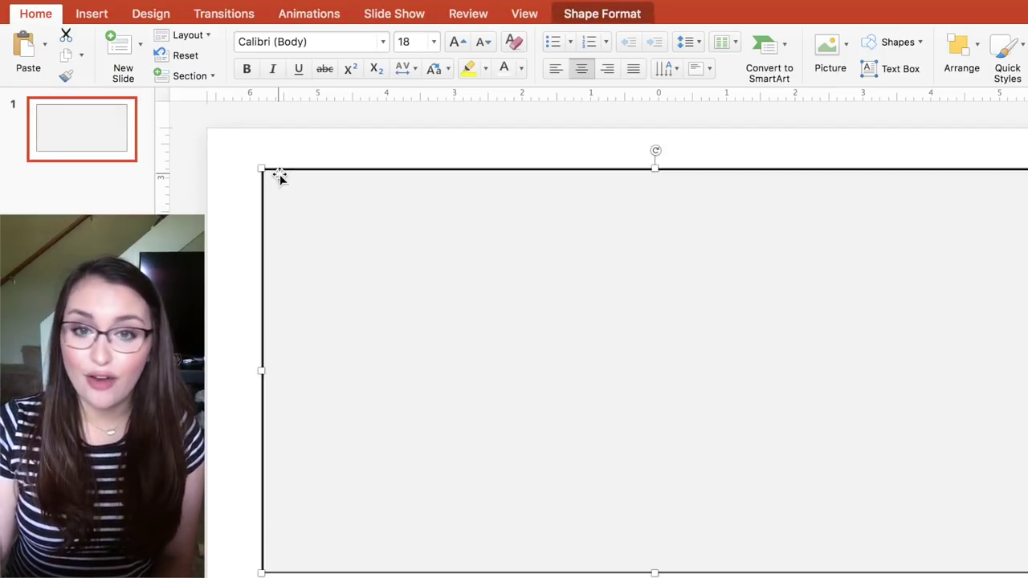
left_click(320, 134)
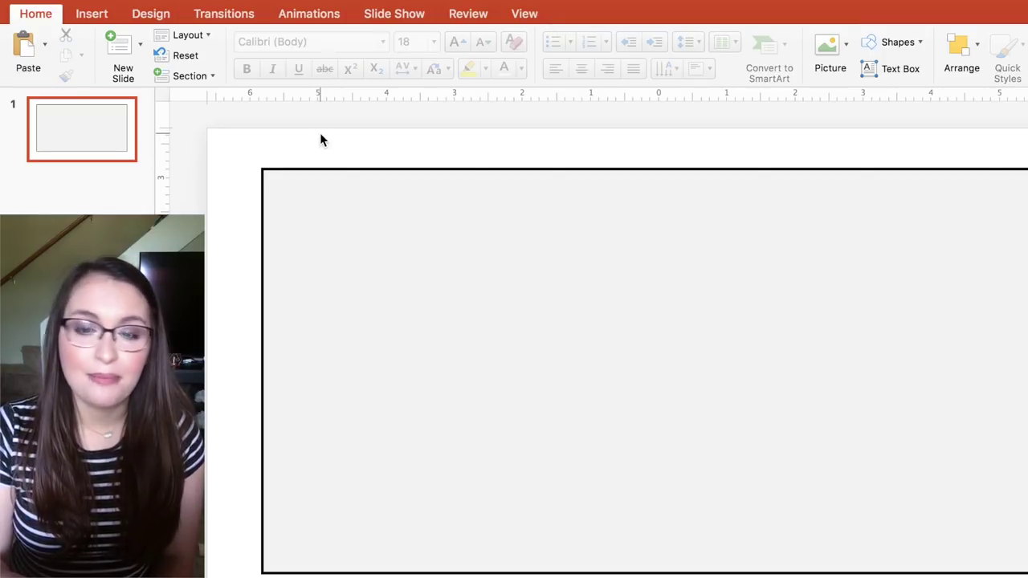
- Switch to the OBS recording window, then over to the Classroom Layout Plan space
key("ctrl+Up")
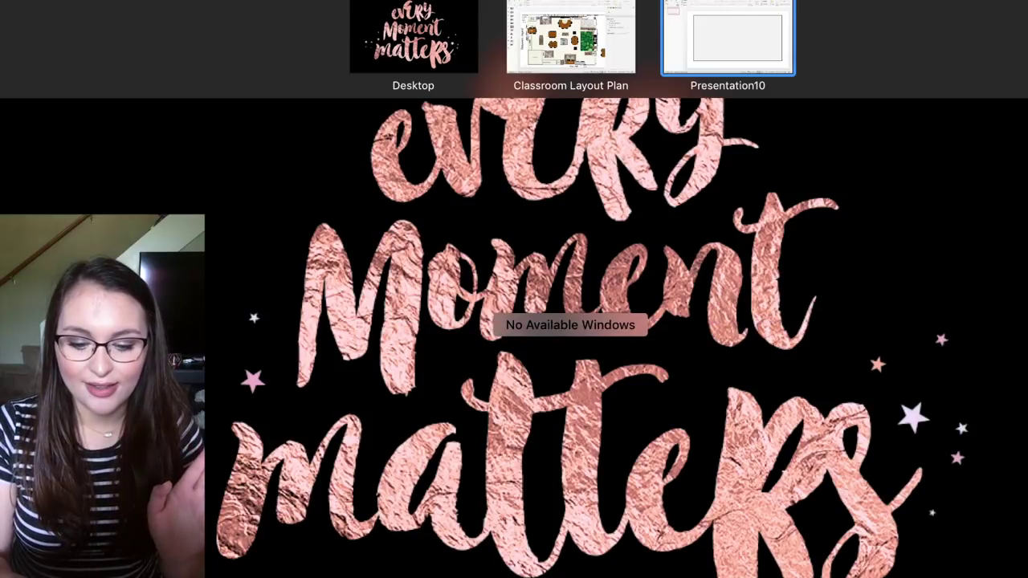
key("super+Tab")
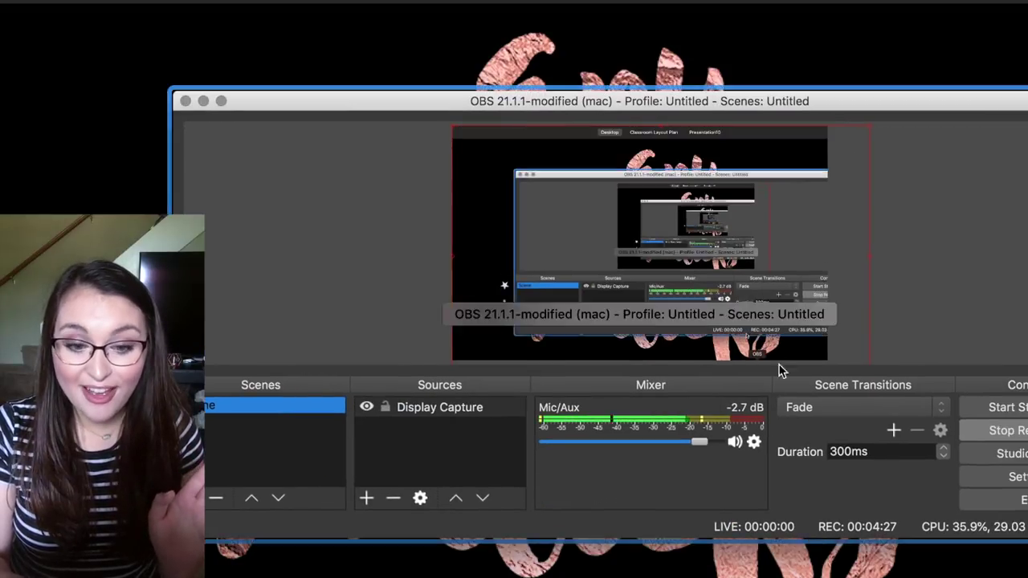
key("ctrl+Up")
left_click(602, 32)
key("ctrl+Up")
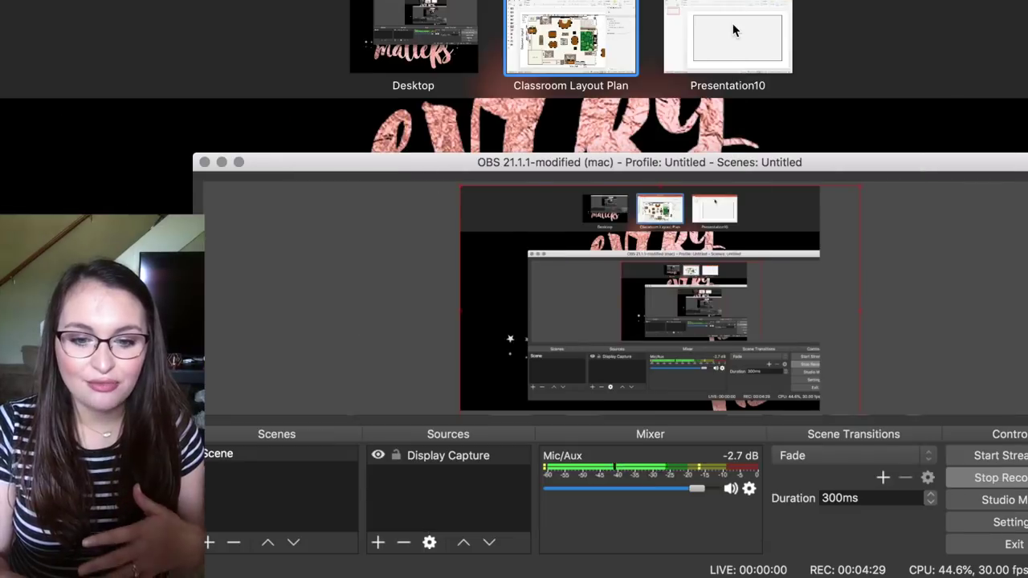
left_click(592, 38)
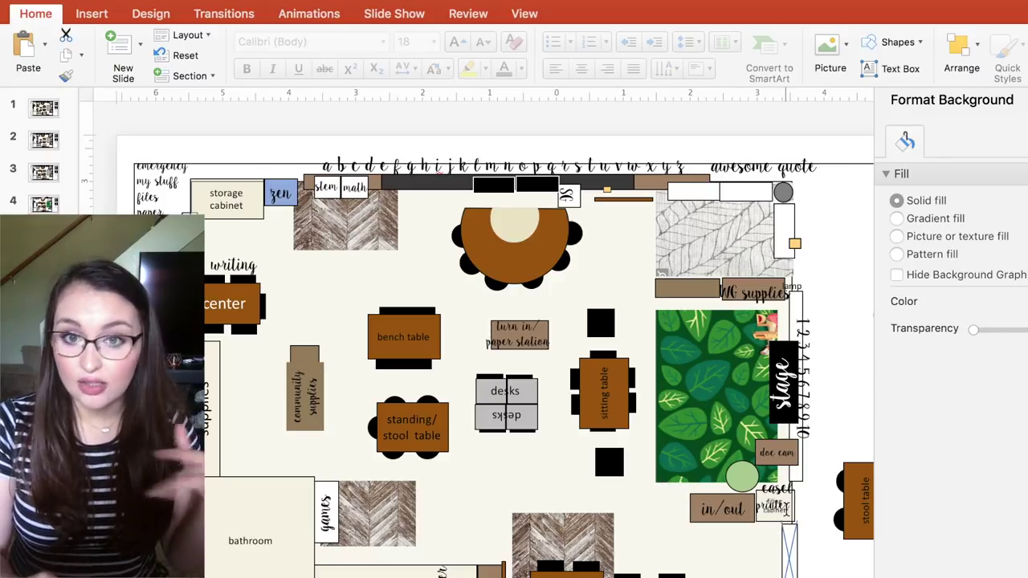
- Switch from the Classroom Layout Plan space back to the Presentation10 slide
key("ctrl+Up")
left_click(745, 34)
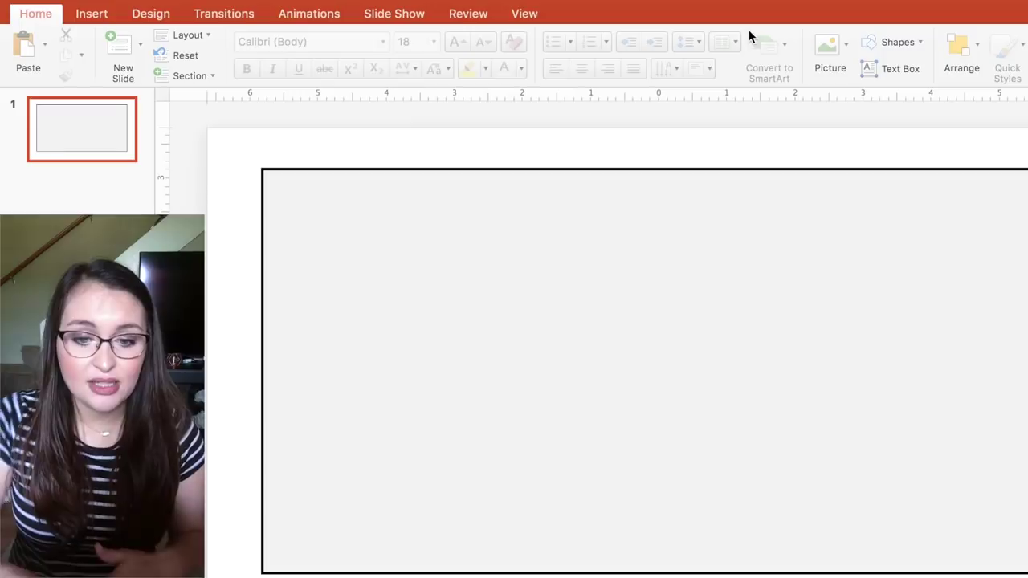
left_click(90, 14)
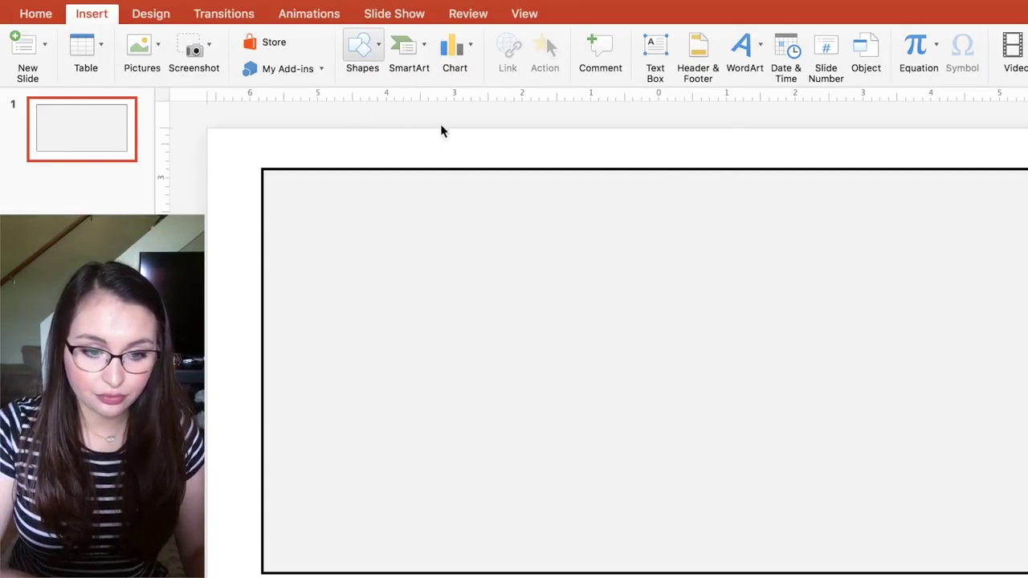
left_click(363, 49)
left_click(385, 234)
left_click_drag(306, 231, 417, 338)
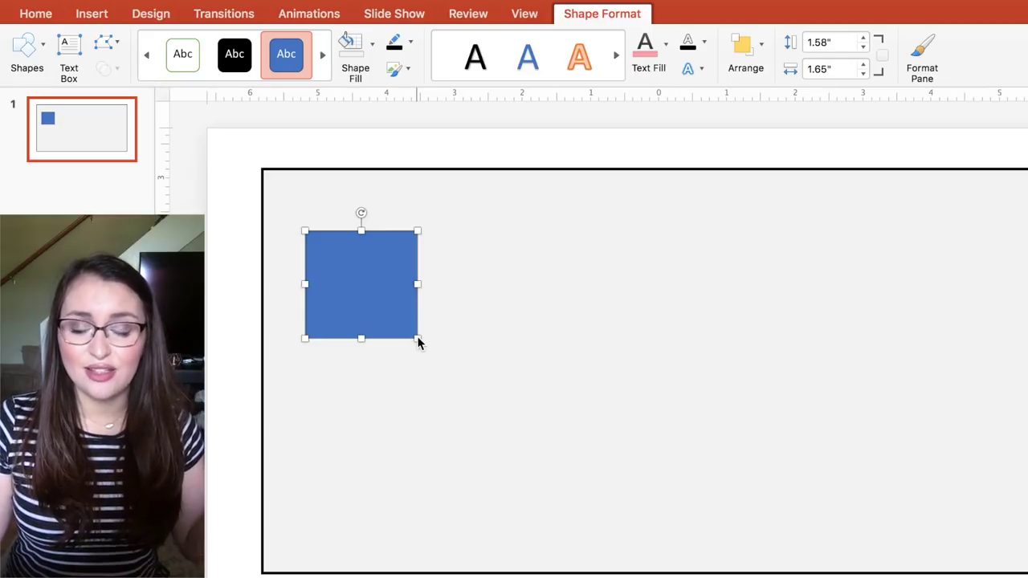
key("Delete")
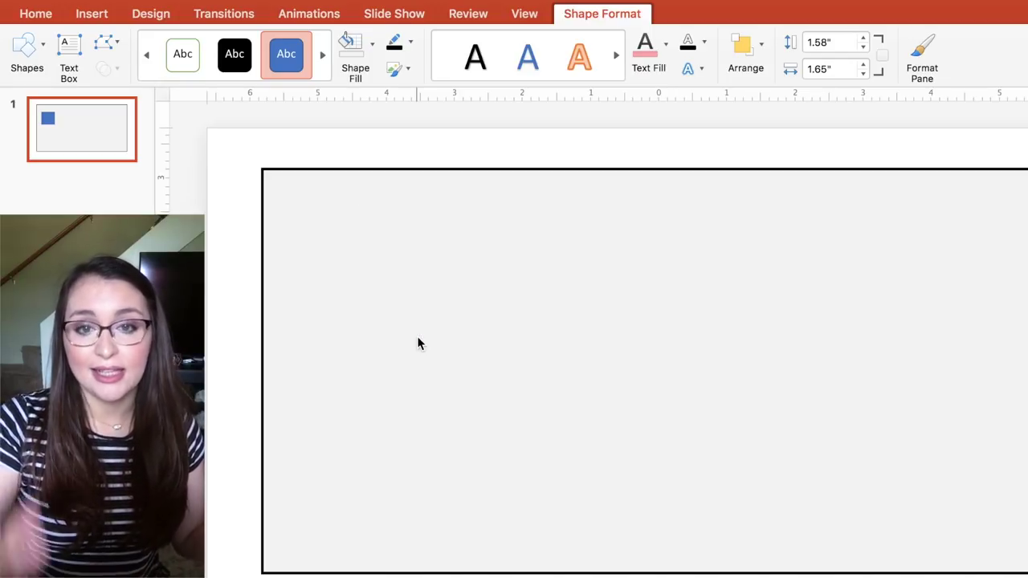
left_click(393, 171)
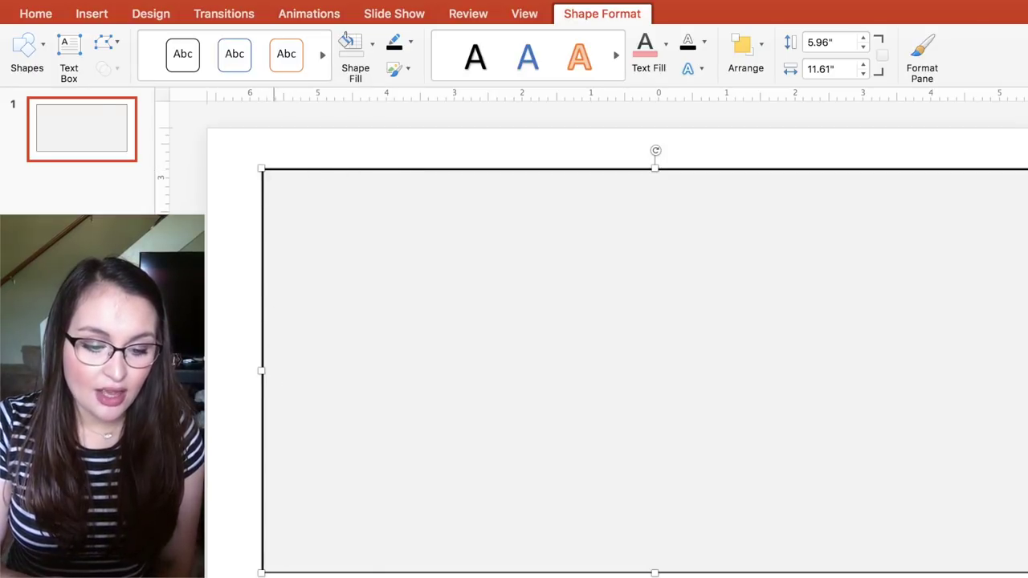
- Duplicate the room rectangle and shrink the copy to about 2 x 2.54 inches in the bottom-left corner
right_click(352, 305)
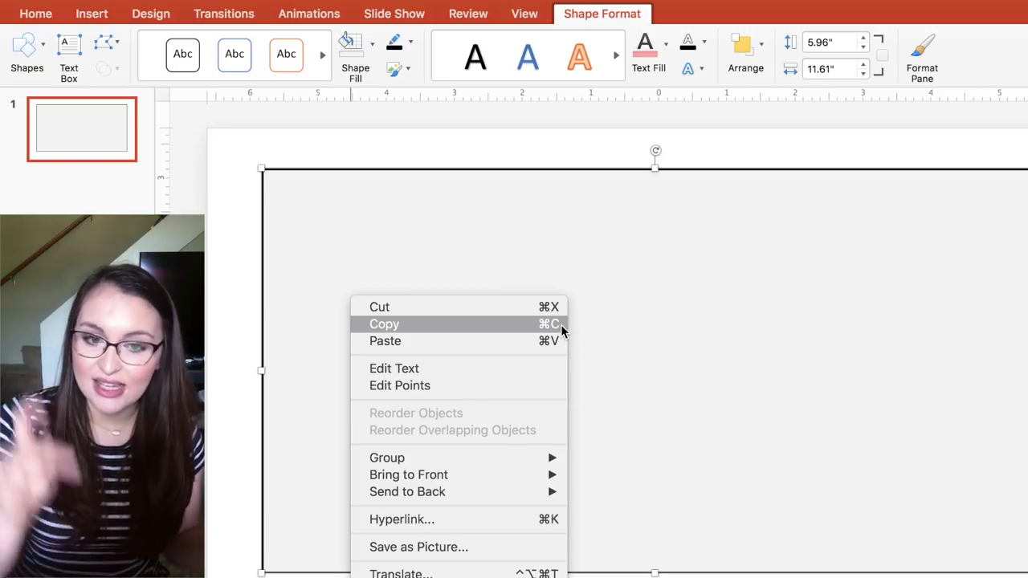
left_click(659, 311)
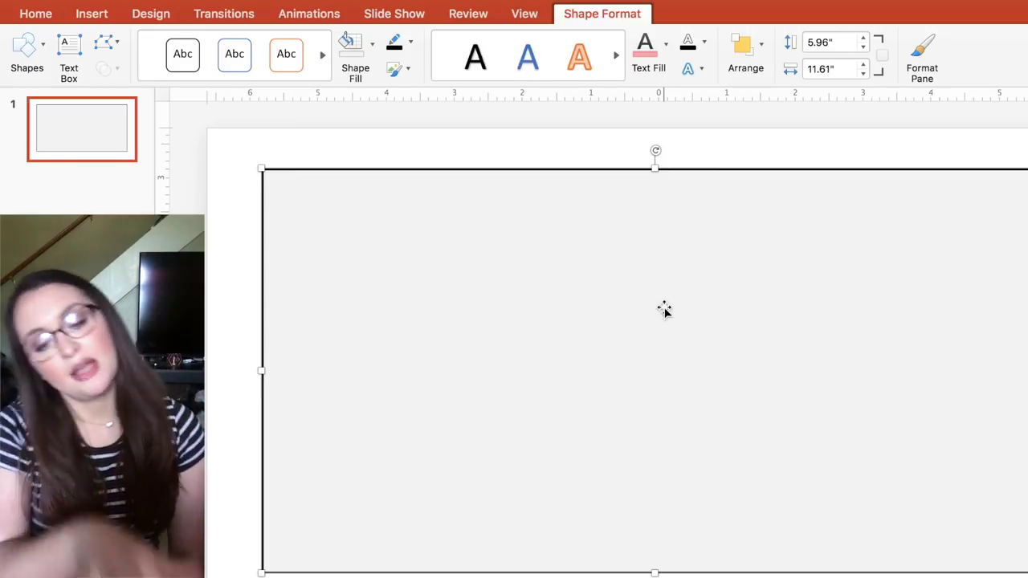
key("super+v")
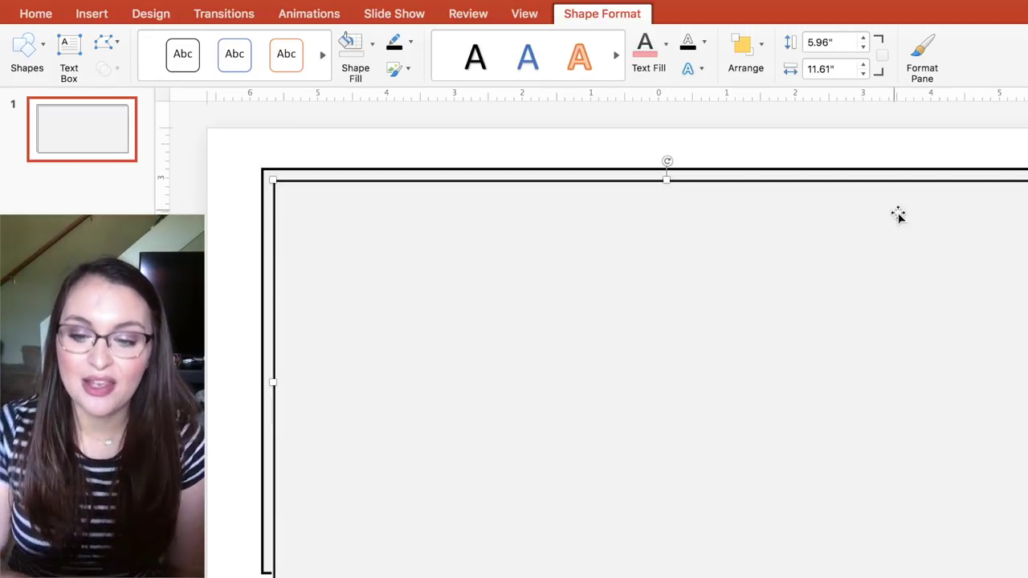
left_click_drag(1027, 179, 409, 413)
mouse_move(357, 466)
left_mouse_down()
mouse_move(357, 447)
mouse_move(343, 453)
left_mouse_up()
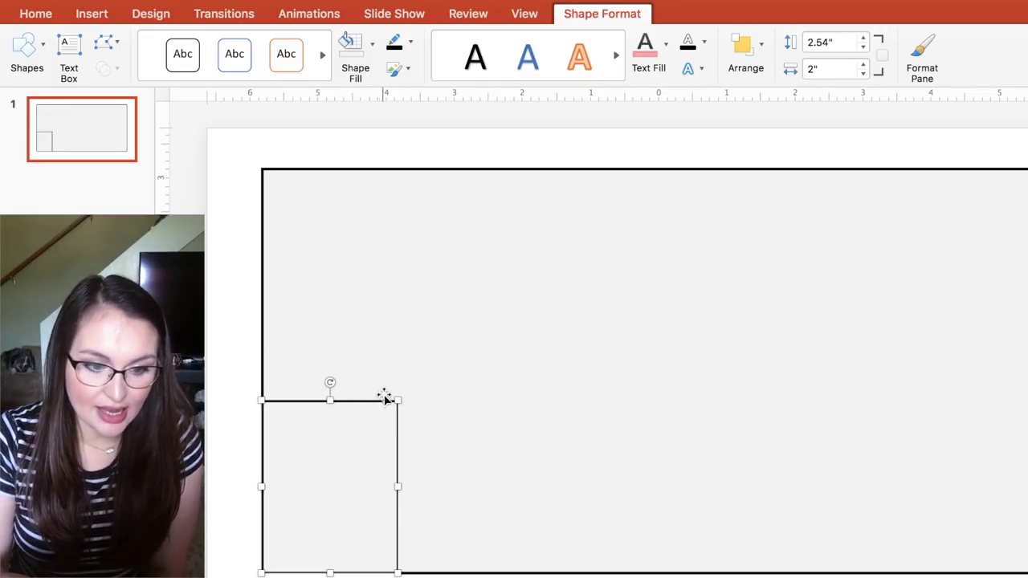
left_click_drag(398, 399, 428, 399)
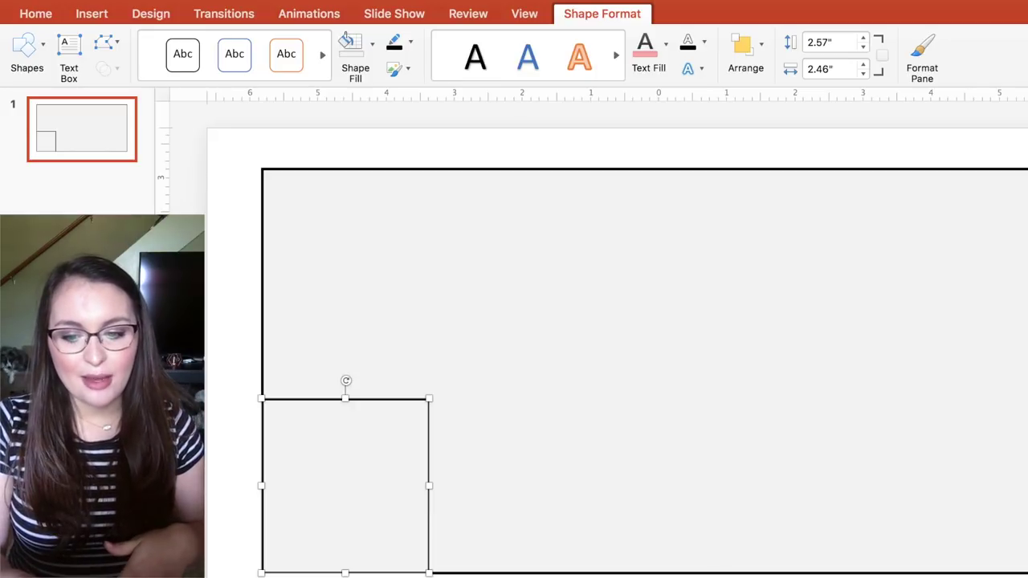
- Narrow the large room rectangle to 11.2 inches wide
left_click(642, 322)
left_click_drag(1027, 371, 1022, 371)
key("Escape")
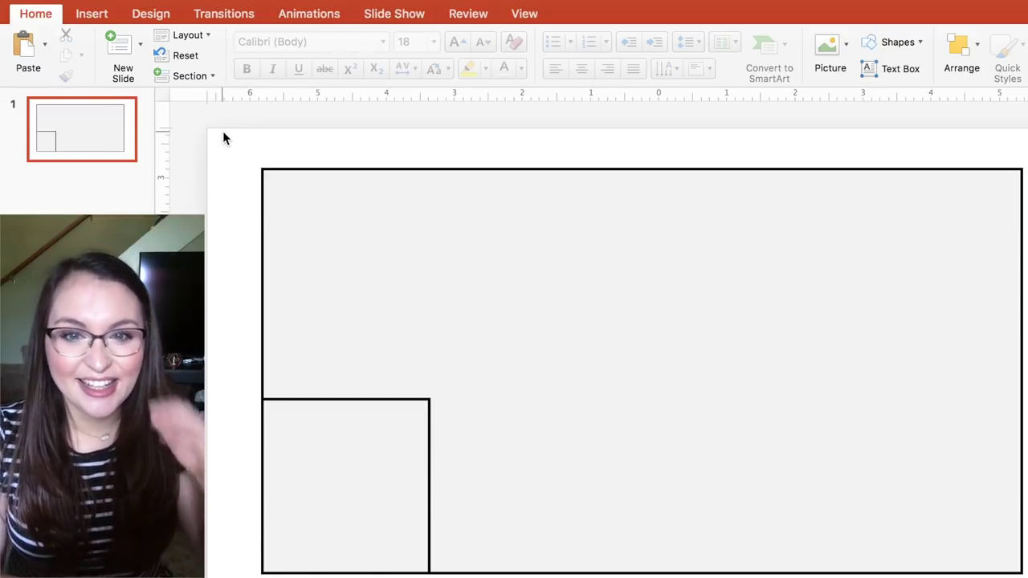
- Add a text box reading 'bathroom' above the room
left_click(98, 14)
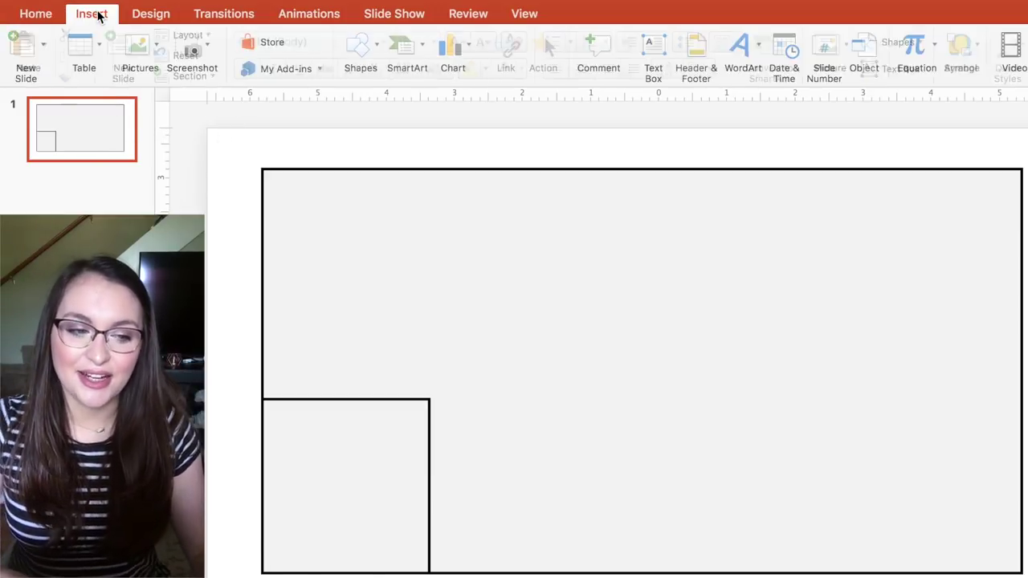
left_click(657, 47)
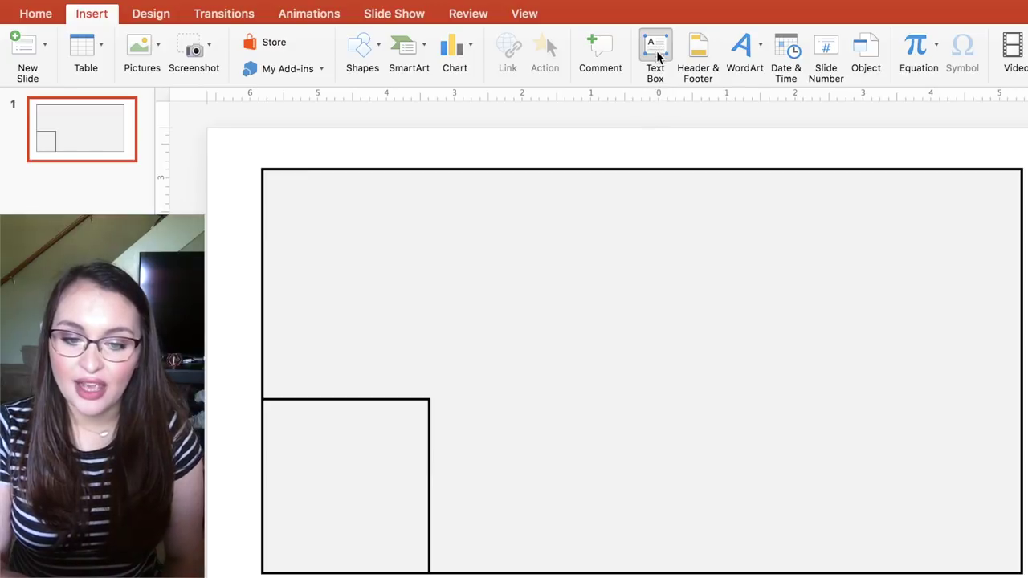
left_click(632, 138)
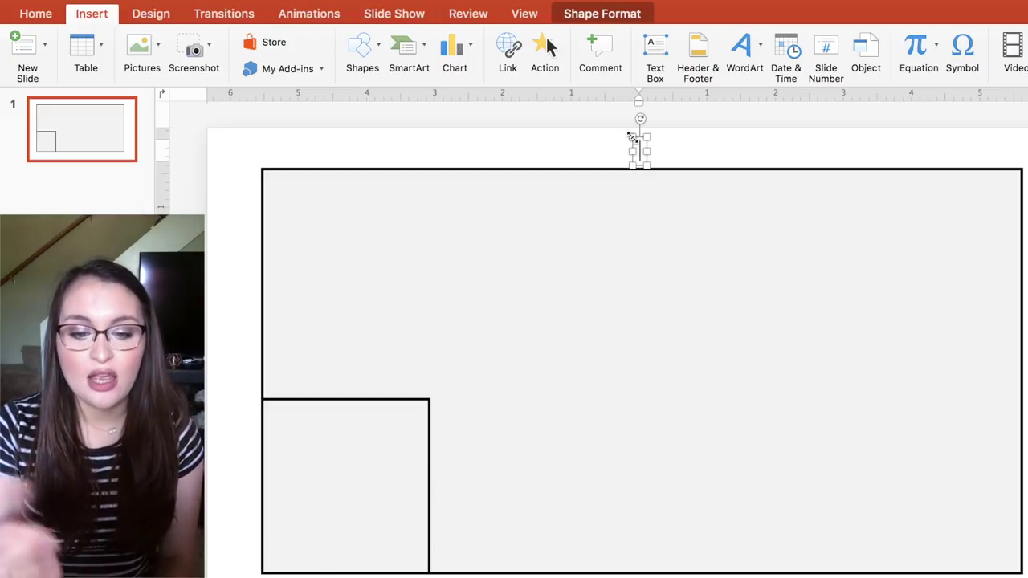
type("bathroom")
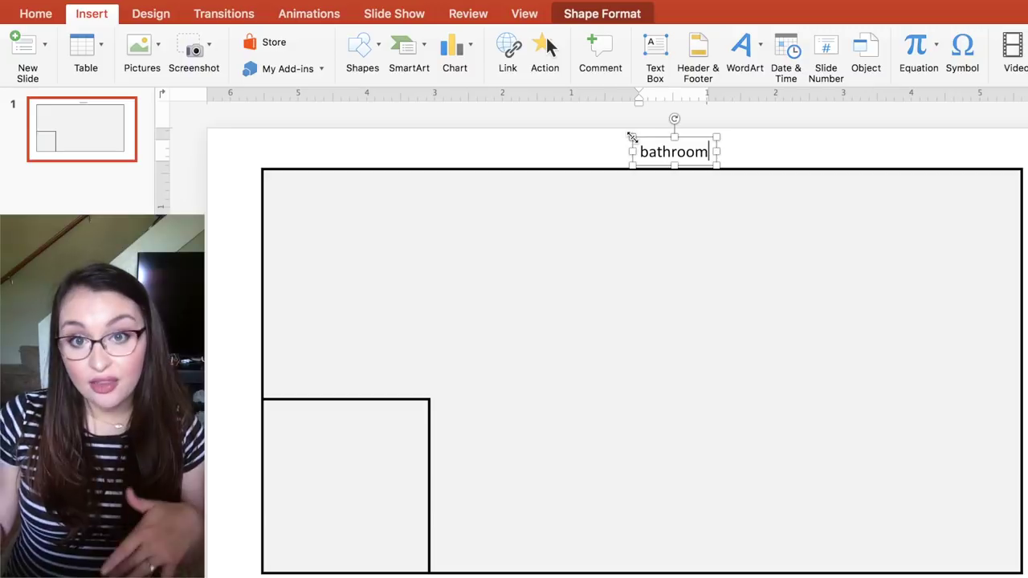
left_click(526, 147)
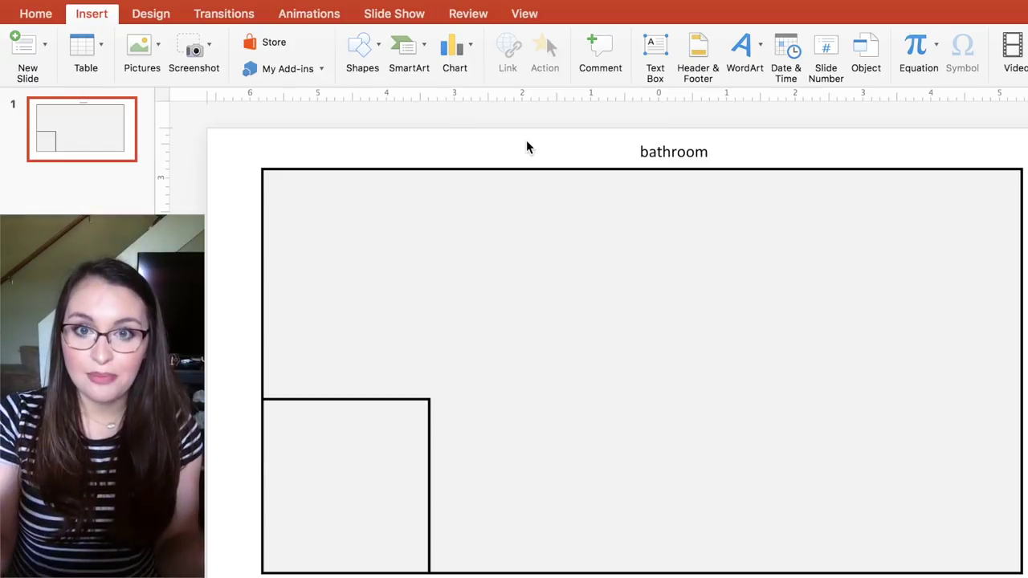
- Move the 'bathroom' label into the small bottom-left rectangle
left_click(526, 145)
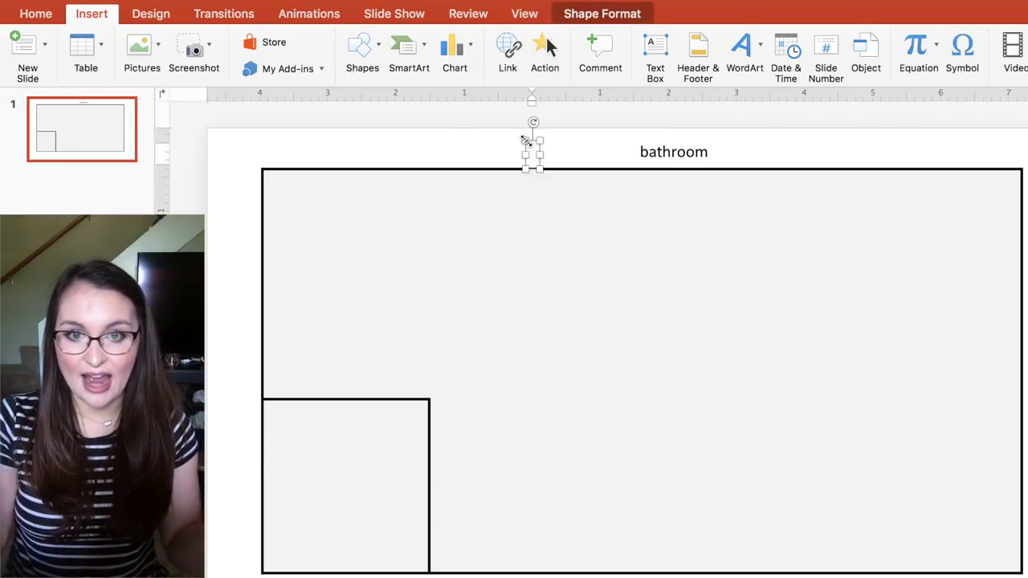
left_click(608, 148)
left_click(655, 153)
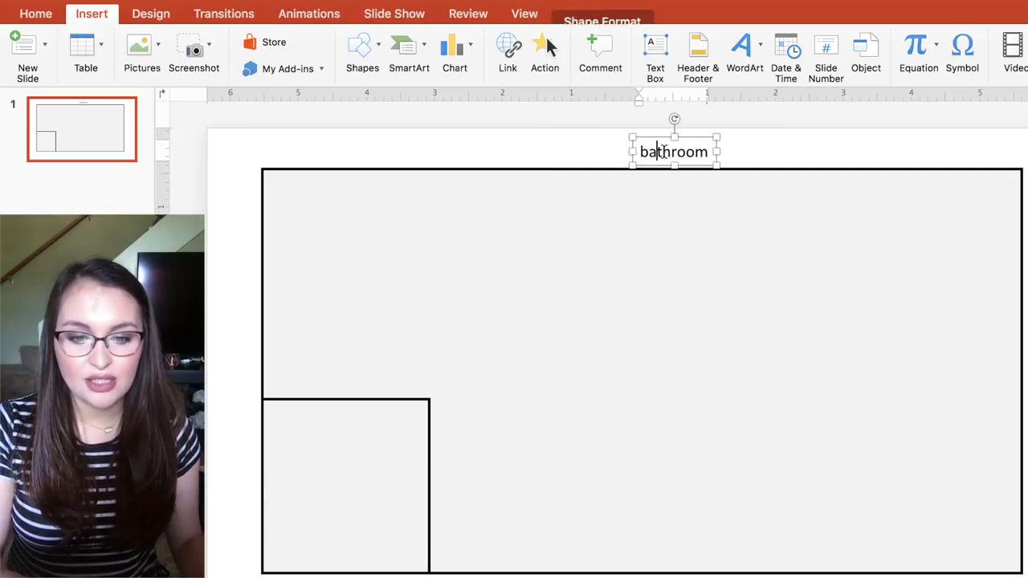
left_click_drag(698, 139, 368, 476)
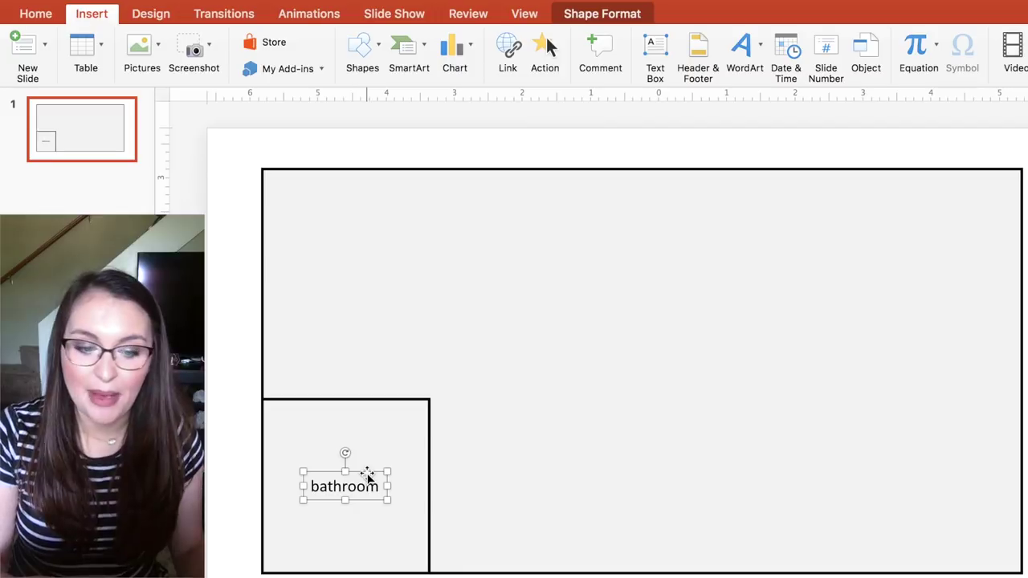
left_click(360, 397)
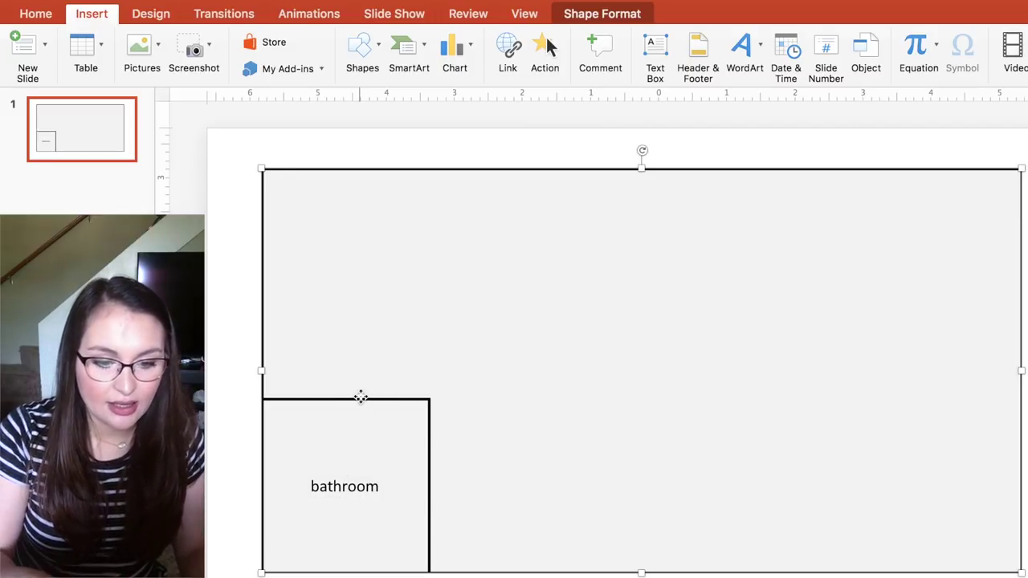
- Paste a copy of the bathroom rectangle and shape it into a narrow piece along the left wall
left_click(362, 401)
key("super+v")
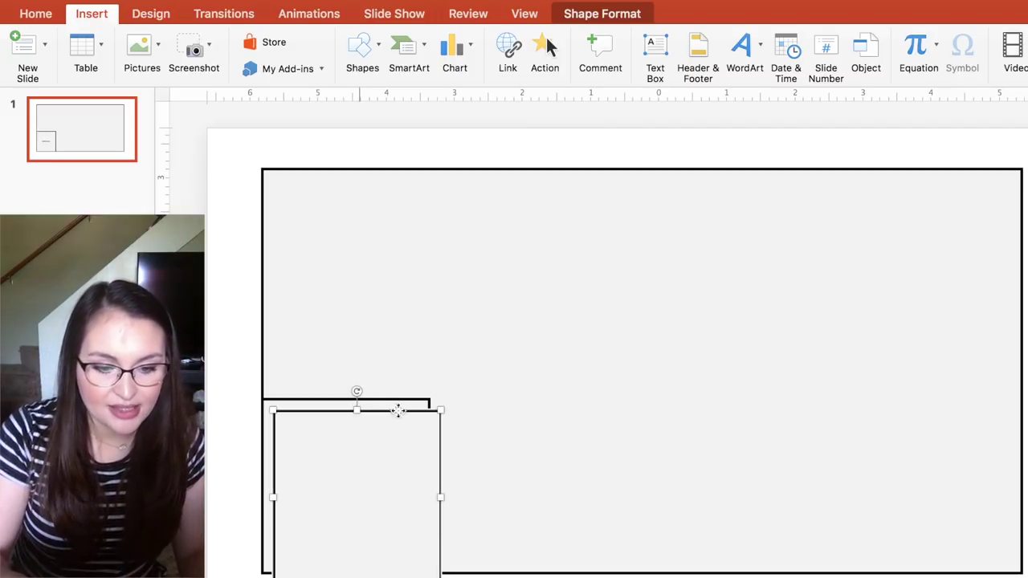
left_click_drag(441, 410, 323, 387)
left_click_drag(322, 425, 313, 233)
left_click_drag(287, 201, 285, 300)
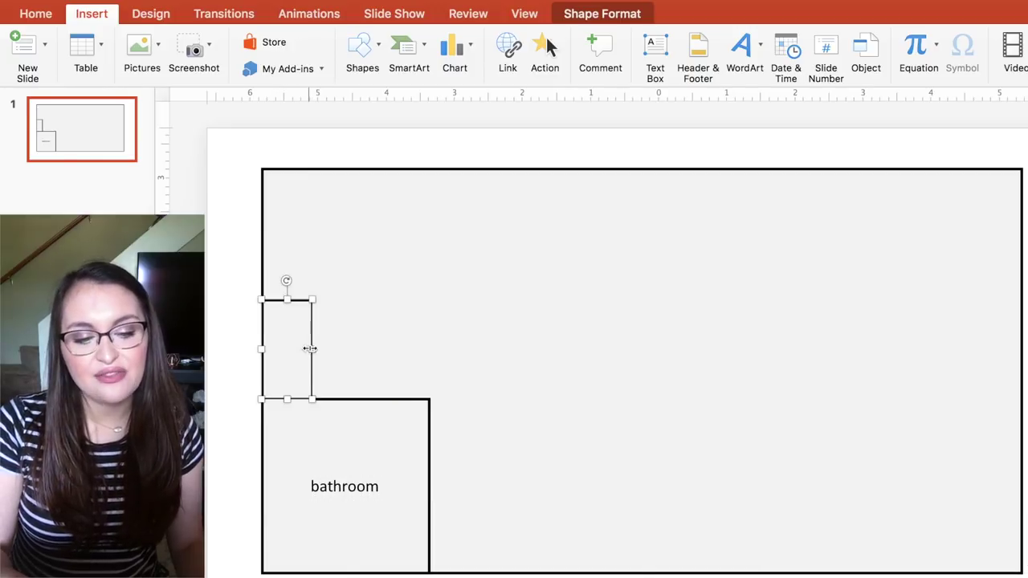
left_click_drag(309, 348, 304, 349)
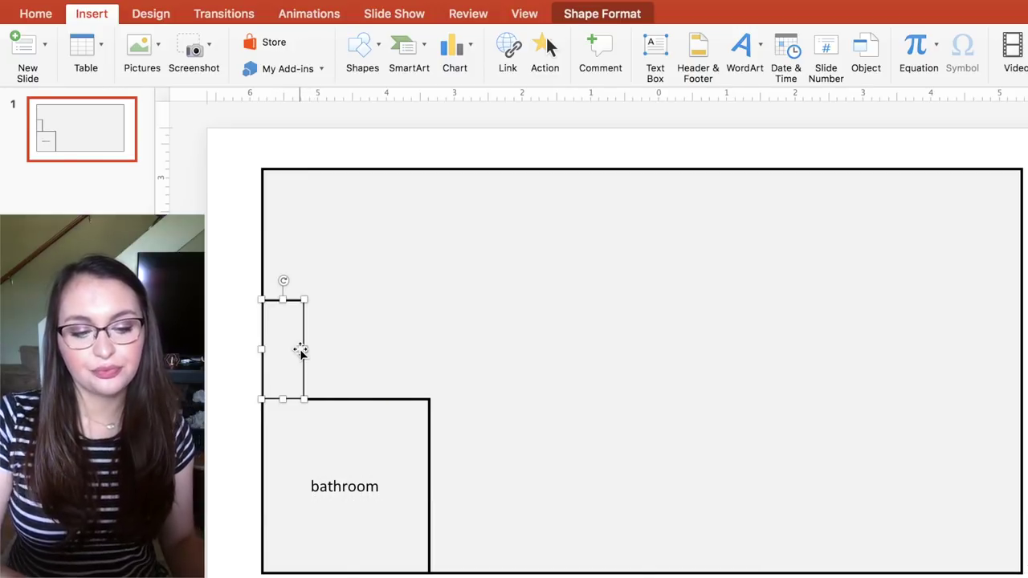
- Lower the bathroom's top edge and extend the narrow left-wall rectangle down to meet it
left_click(359, 406)
left_click_drag(348, 400, 347, 423)
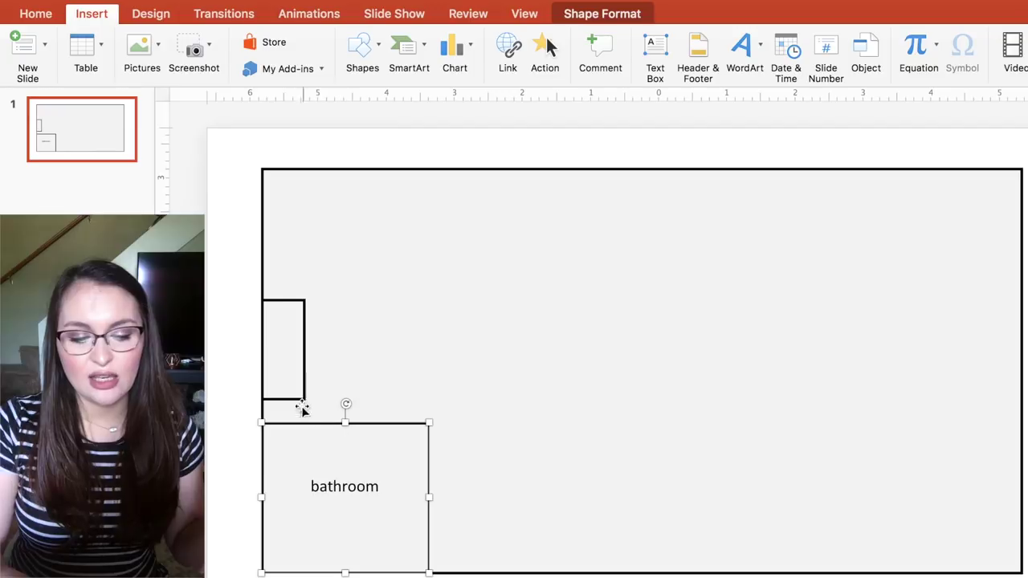
left_click(291, 399)
left_click_drag(285, 399, 284, 423)
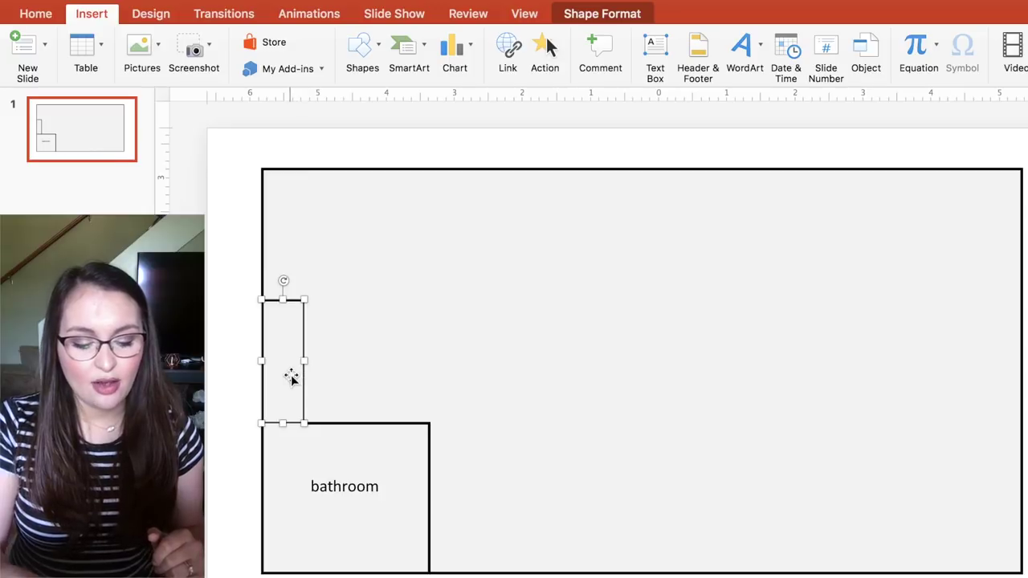
- Paste another copy as a low, wide strip along the bottom wall beside the bathroom
key("super+v")
left_click_drag(345, 401, 349, 519)
left_click_drag(372, 554, 521, 548)
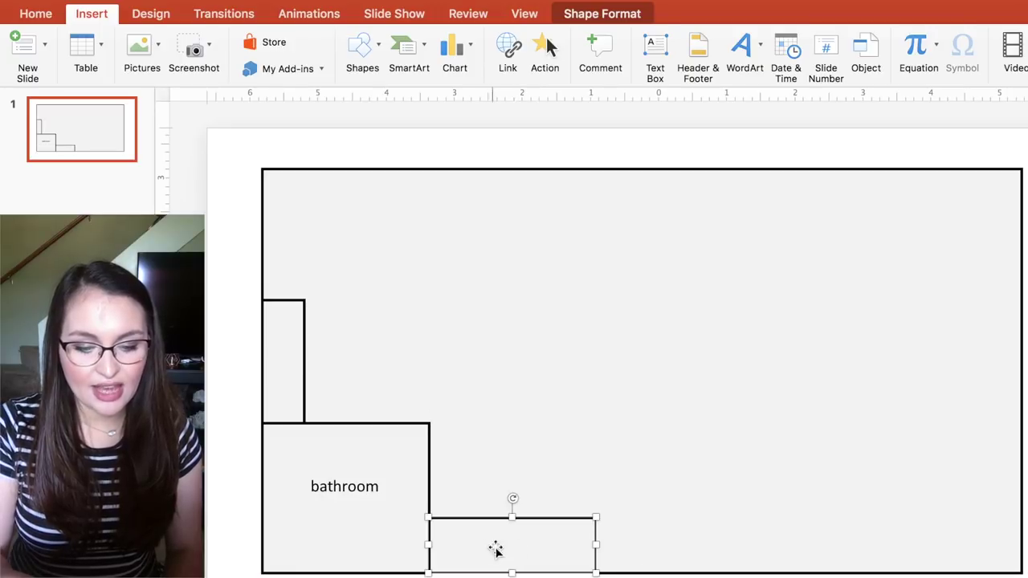
left_click_drag(596, 545, 632, 546)
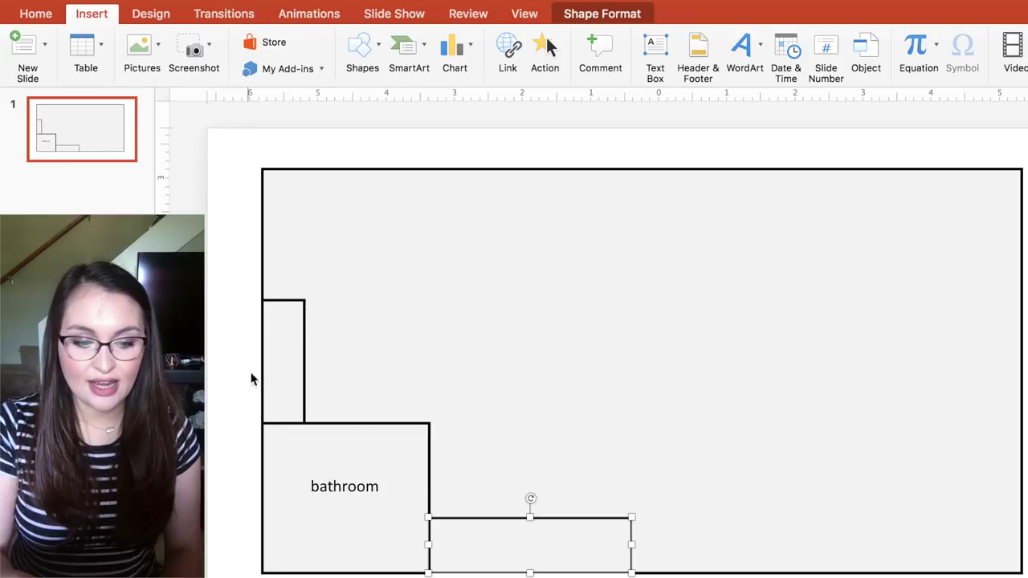
- Duplicate the left-wall rectangle
left_click(281, 362)
key("super+c")
key("super+v")
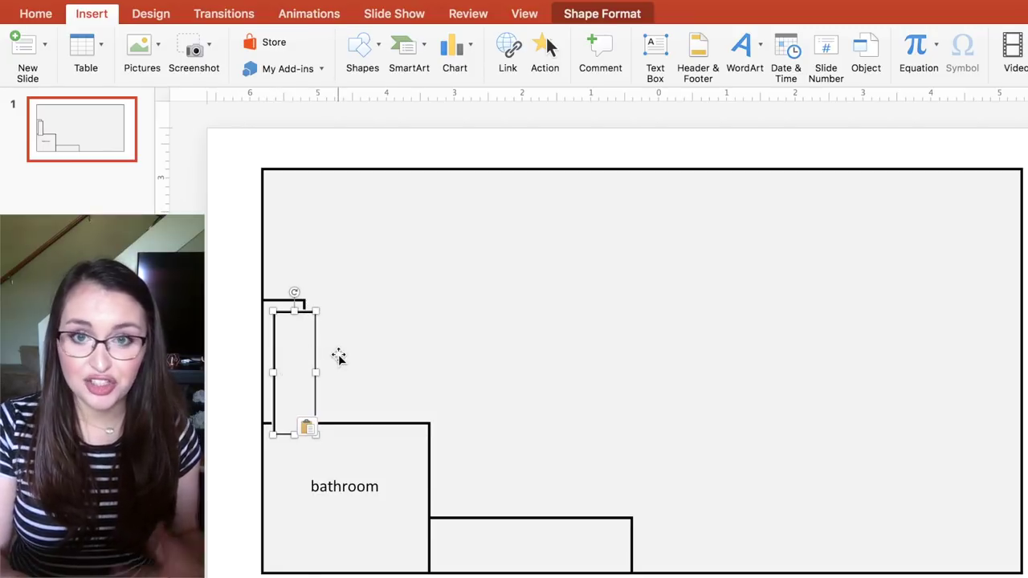
- Shorten the duplicate, rotate it 270° and fit it into the top-left corner flush with the top wall
left_click_drag(294, 310, 300, 363)
left_click_drag(294, 373, 335, 243)
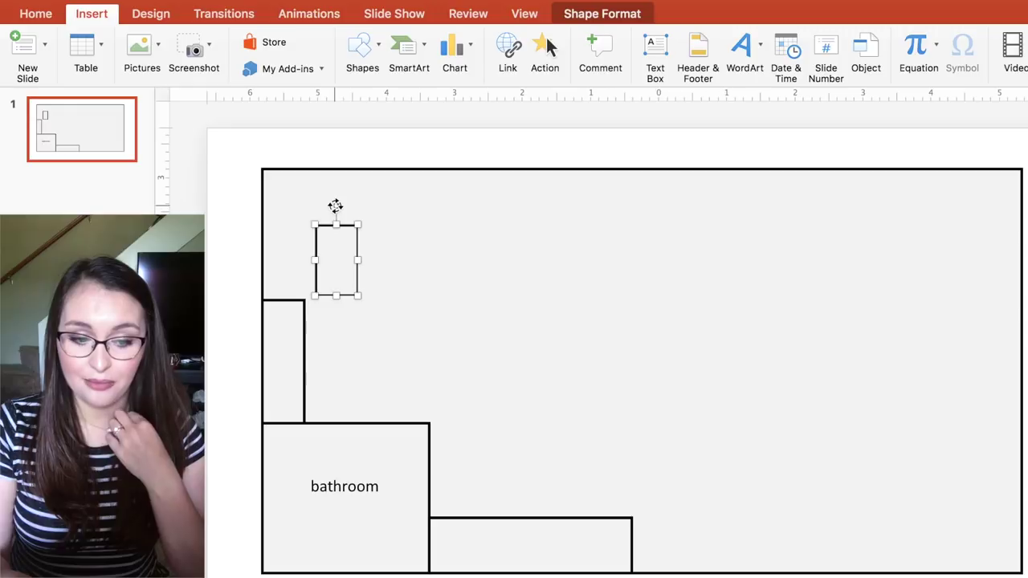
left_click_drag(333, 206, 283, 261)
left_click_drag(355, 282, 349, 211)
left_click(353, 139)
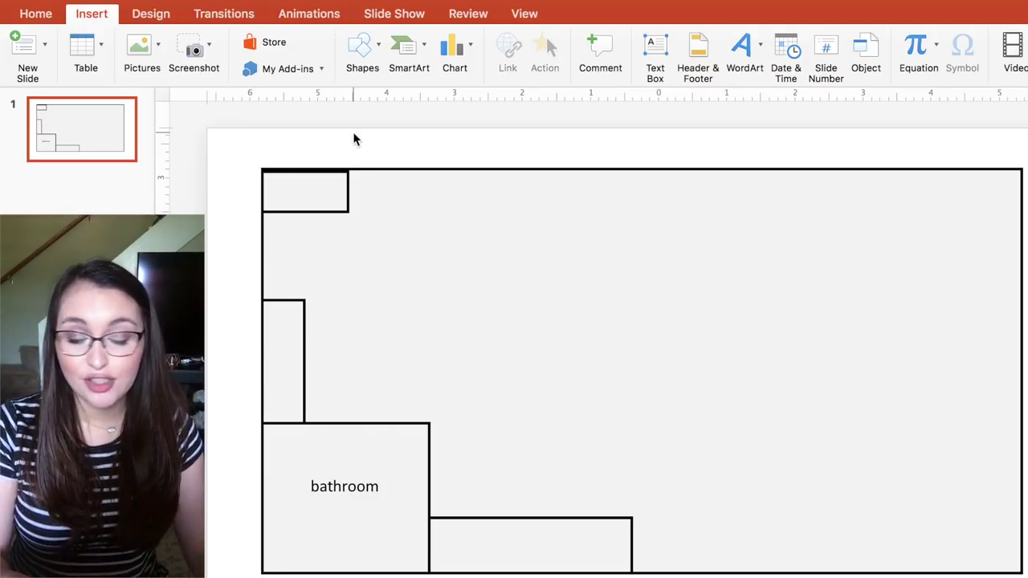
left_click(339, 211)
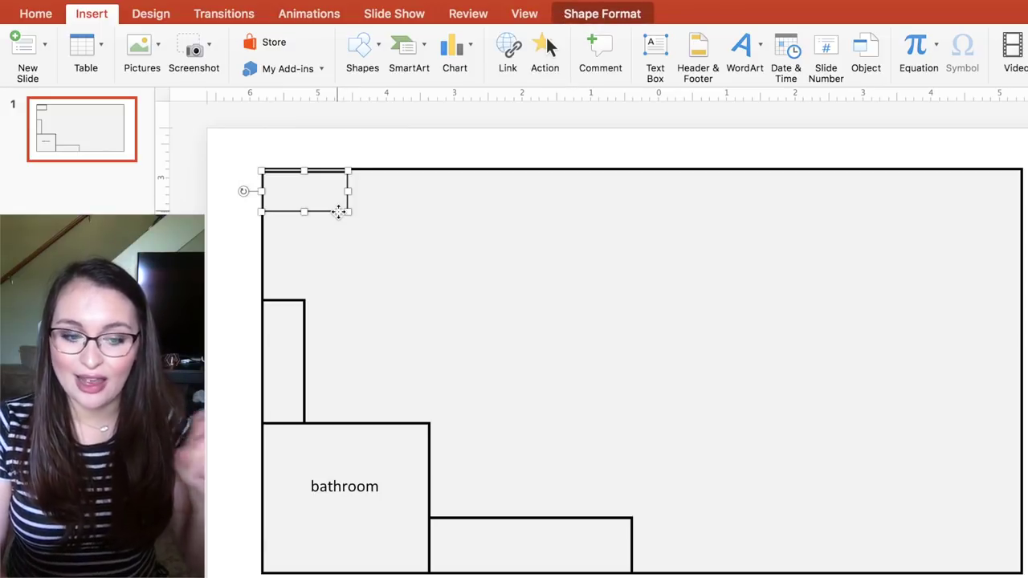
left_click_drag(339, 212, 339, 211)
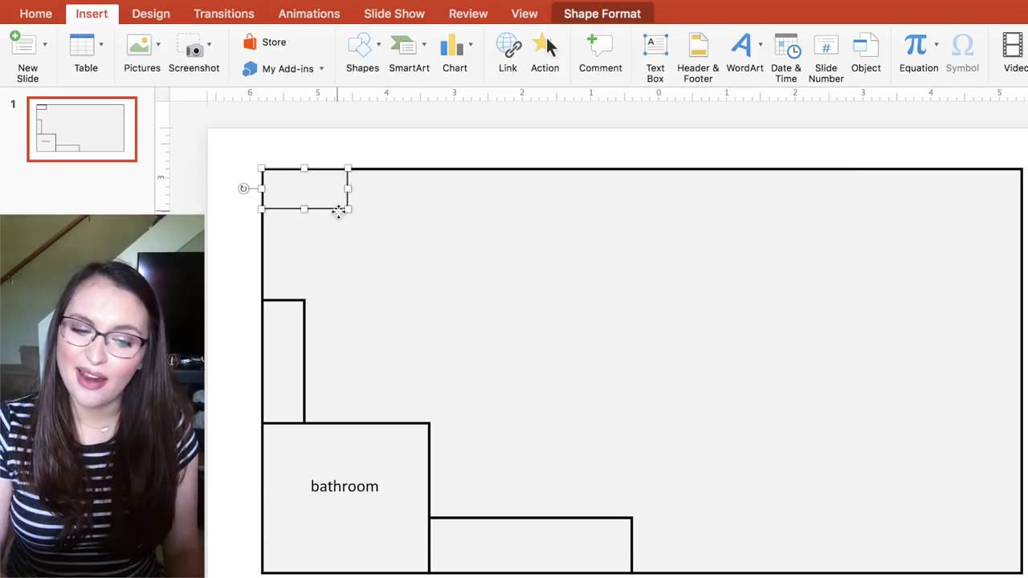
- Add a 'cabinet' text label inside the top-left corner box
left_click(380, 122)
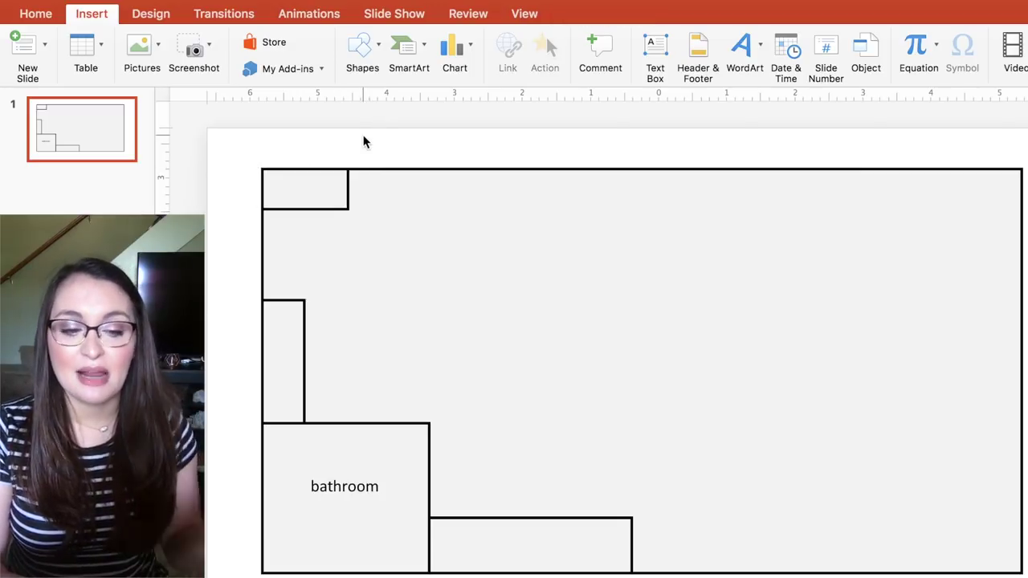
left_click(362, 140)
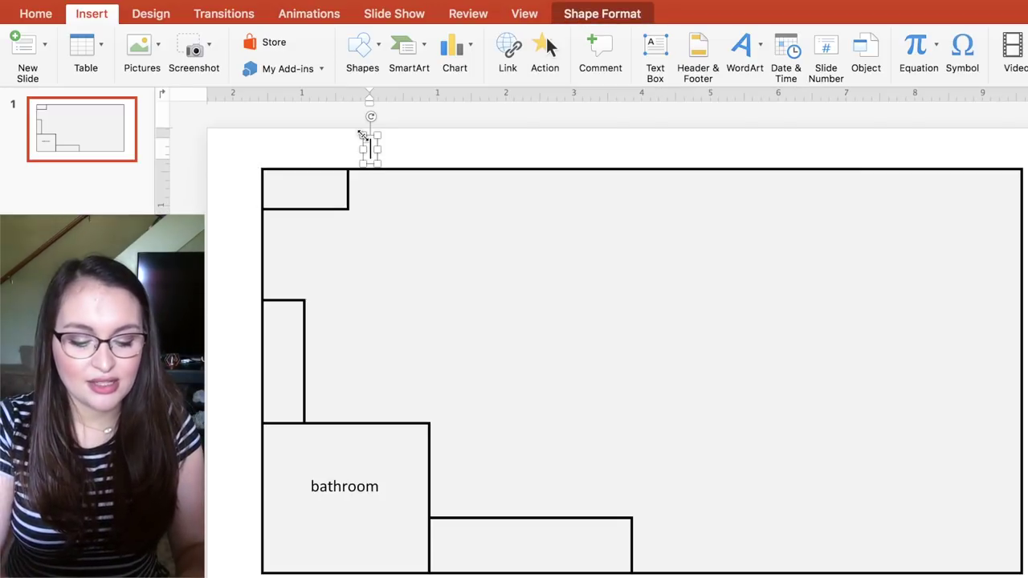
type("cabinet")
left_click(413, 136)
left_click_drag(413, 137, 324, 170)
key("Delete")
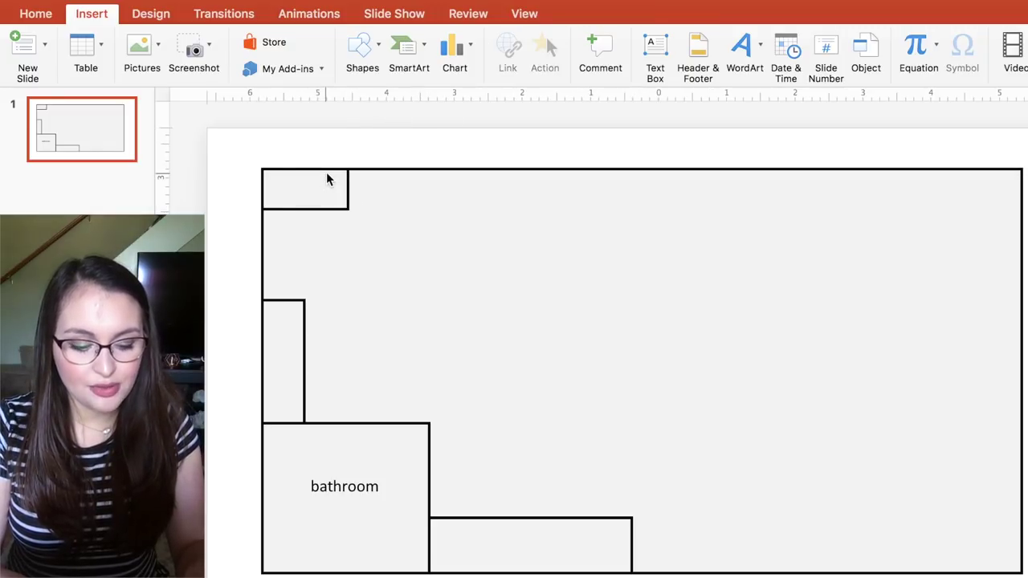
key("super+z")
- Copy the label onto the bottom strip as 'cabinet', with a second copy renamed 'sink' at the right
key("super+c")
key("super+v")
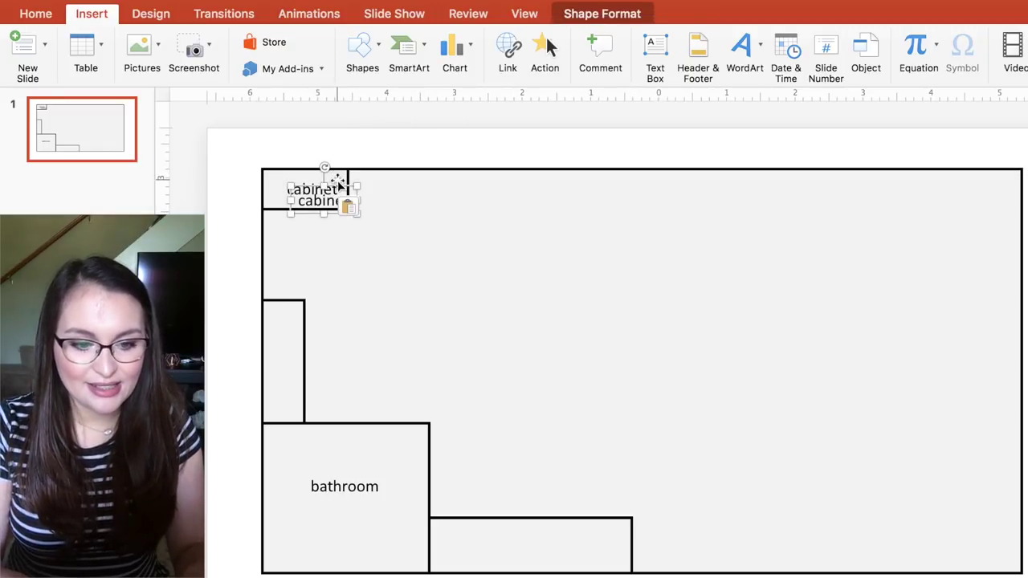
left_click_drag(327, 175, 500, 536)
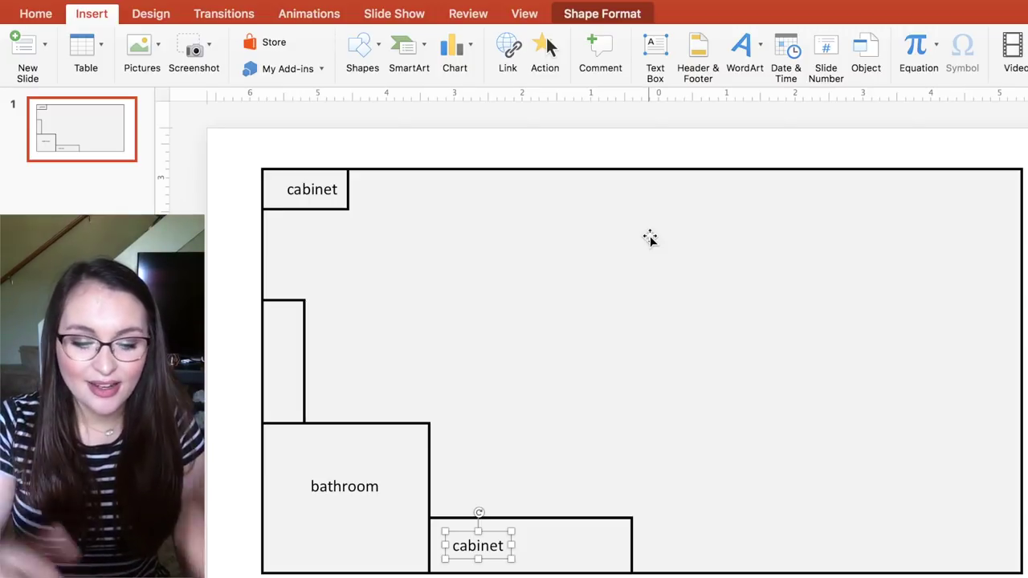
left_click_drag(498, 531, 594, 537)
double_click(571, 546)
type("sink")
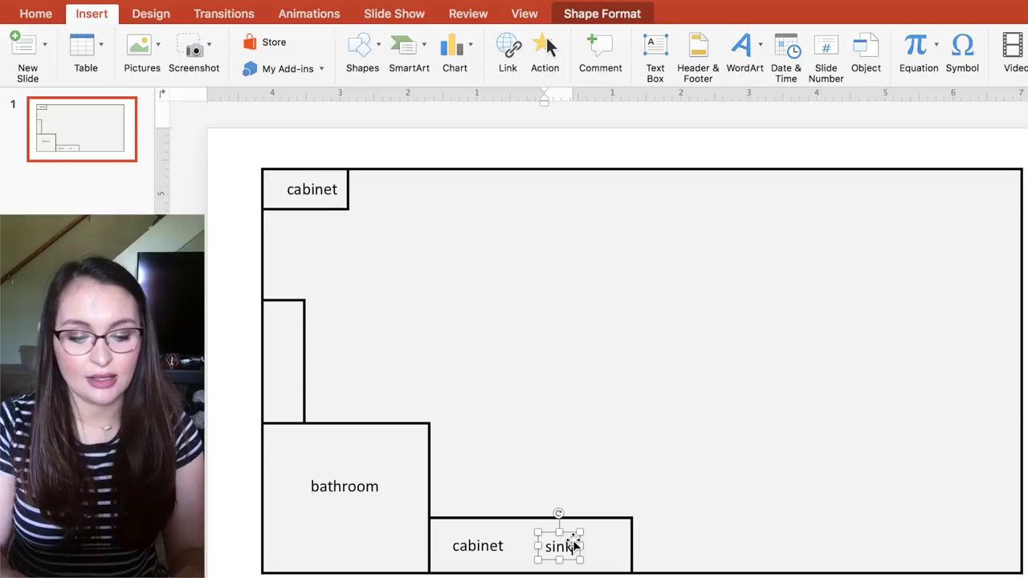
left_click_drag(569, 533, 615, 535)
left_click(610, 111)
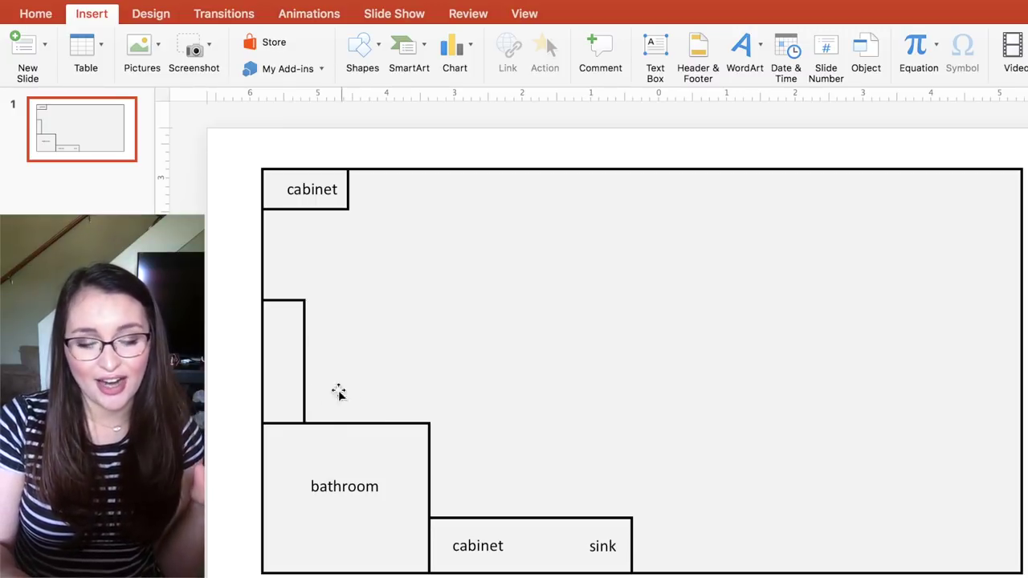
- Duplicate the narrow left-wall rectangle into the room and fill it white
left_click(275, 391)
left_click_drag(276, 391, 473, 305)
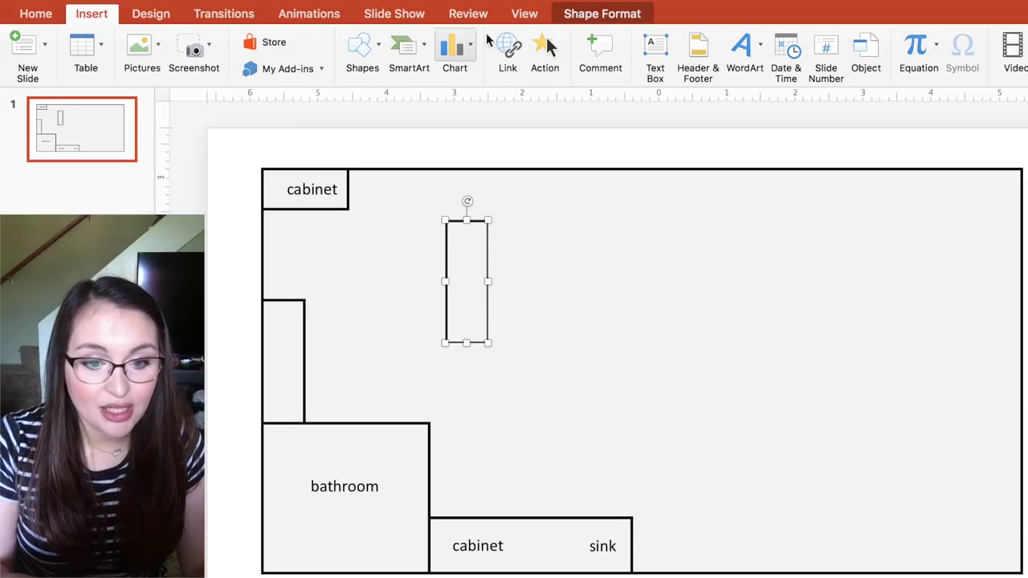
left_click(583, 14)
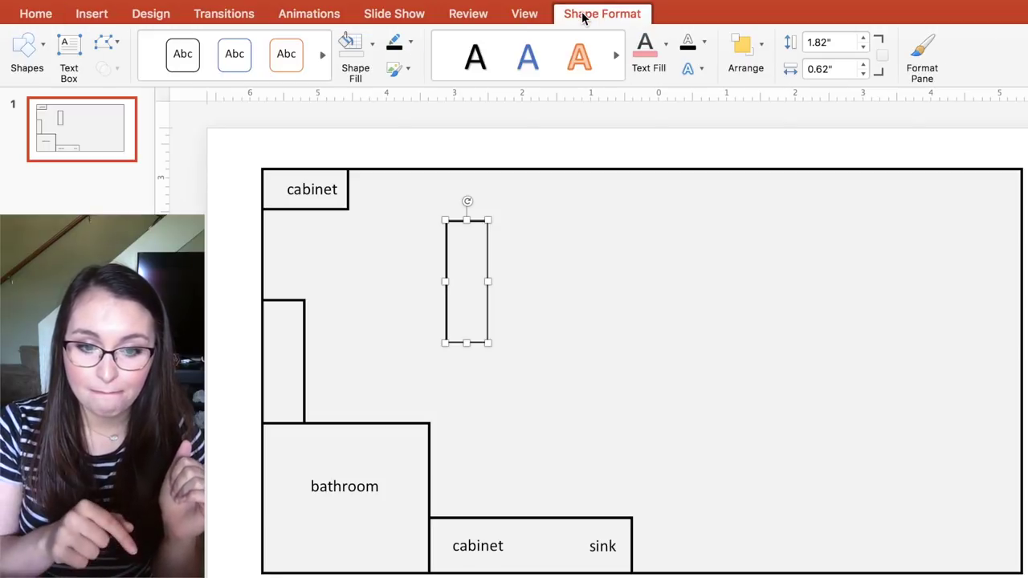
left_click(372, 45)
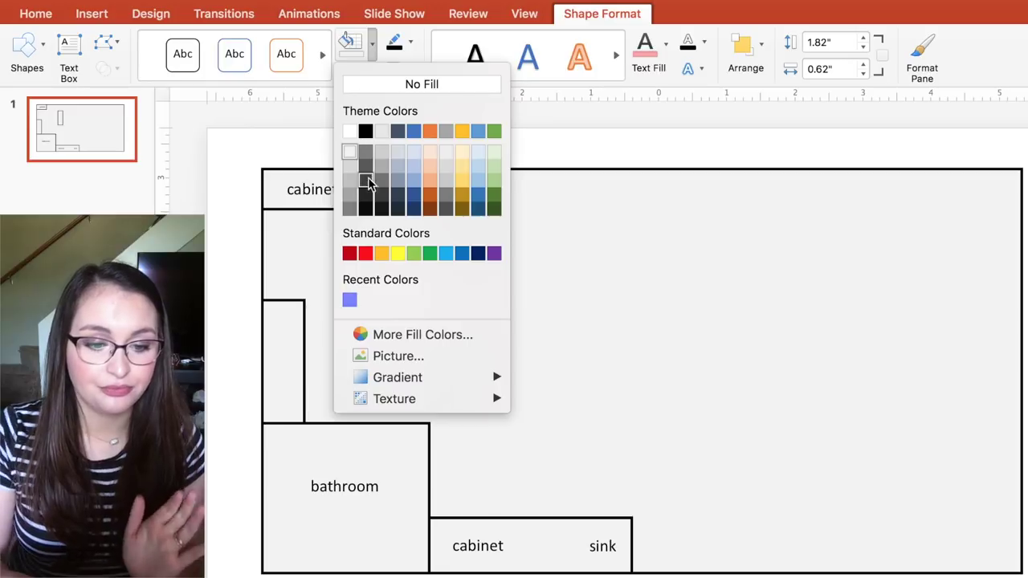
left_click(354, 131)
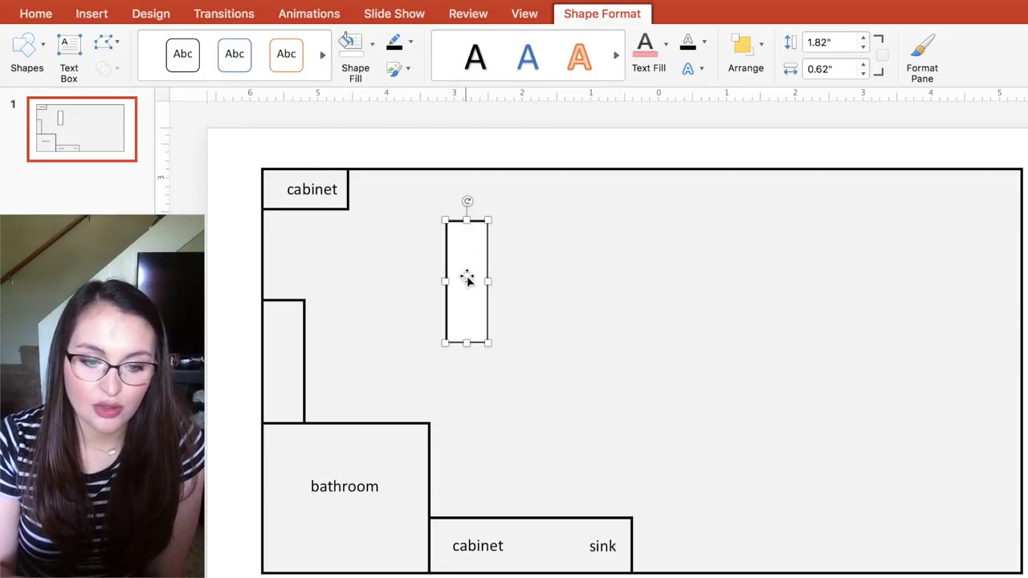
- Resize the copy into a thin strip and position it flush along the right wall
left_click_drag(486, 217, 1014, 488)
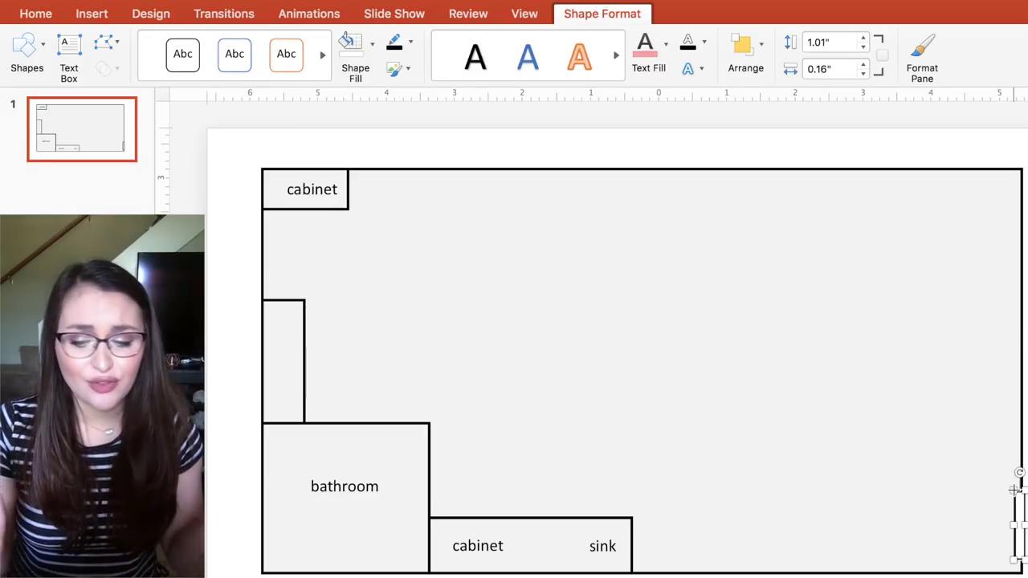
left_click_drag(1013, 489, 269, 221)
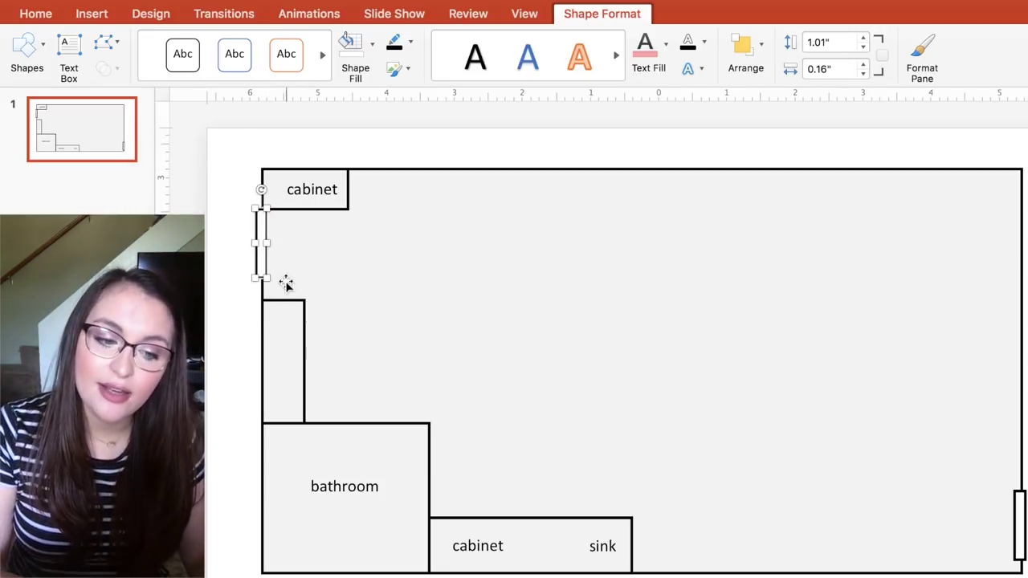
left_click_drag(268, 257, 271, 257)
left_click(219, 196)
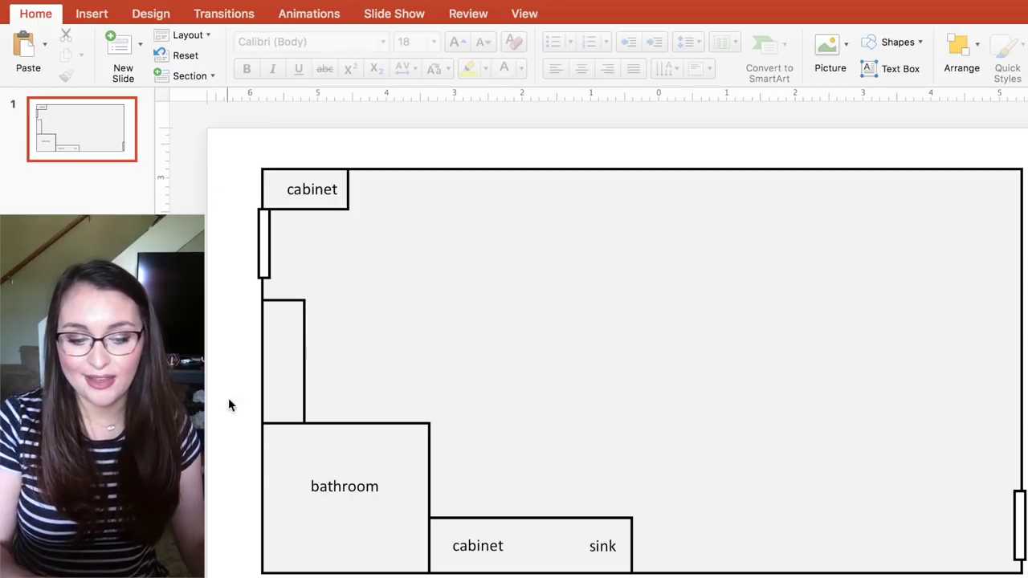
left_click(1016, 526)
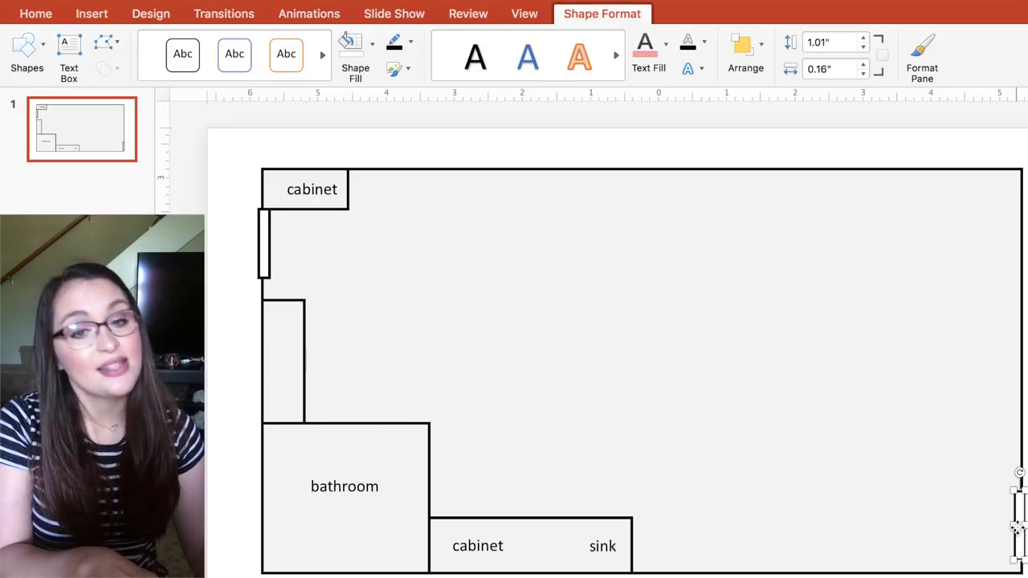
left_click_drag(1016, 527, 1021, 278)
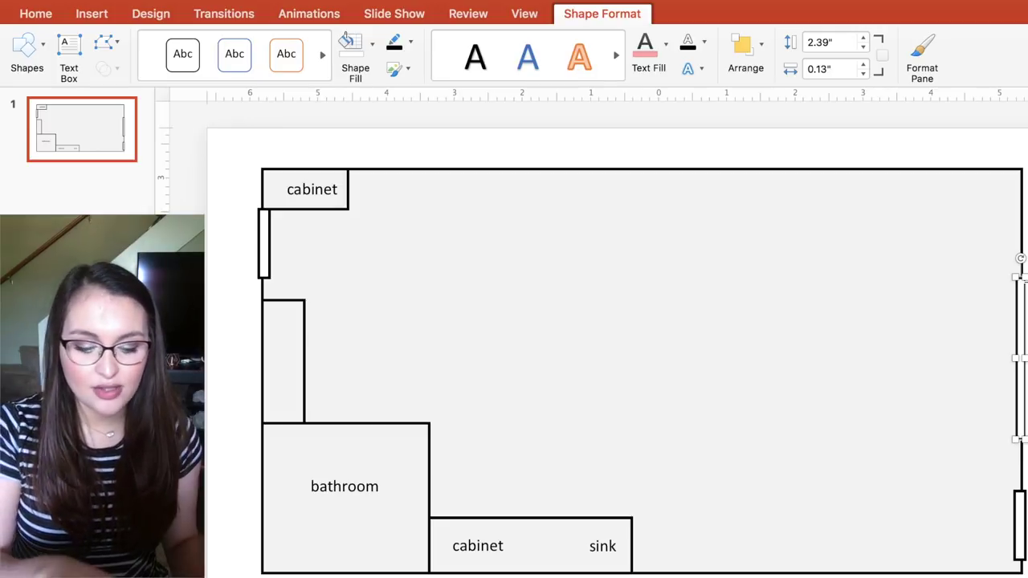
- Turn the right-wall strip into a horizontal bar along the top wall filled solid black
left_click_drag(1016, 440, 1024, 442)
left_click_drag(1020, 262, 738, 171)
left_click(372, 44)
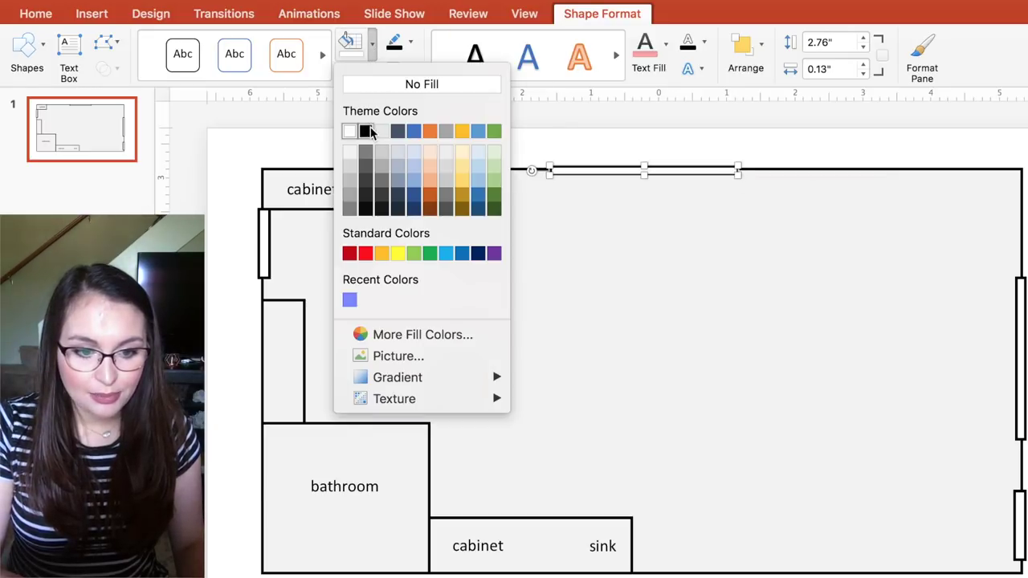
left_click(366, 131)
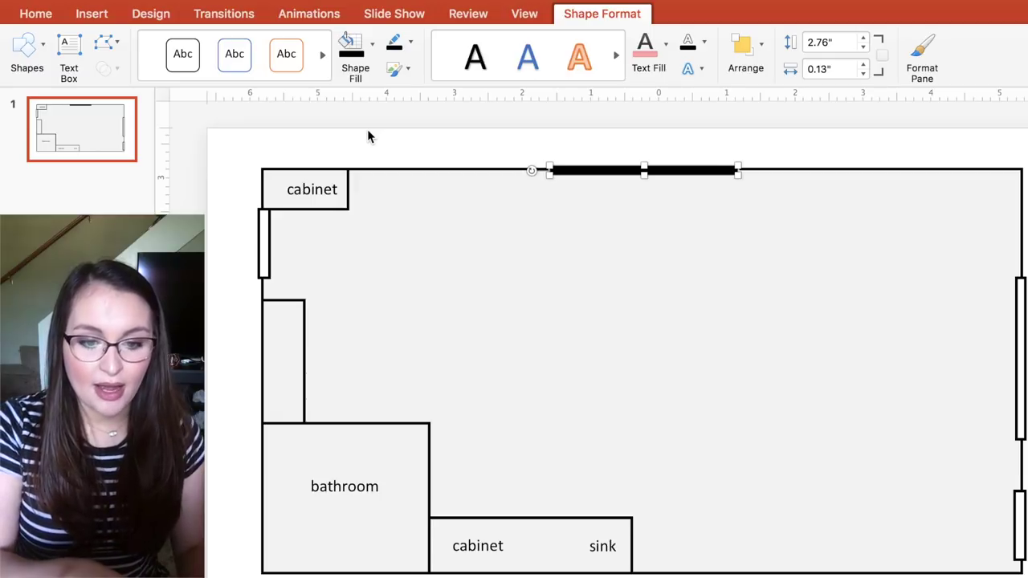
- Make a shorter copy at the bar's left end and fill it custom brown 94582D
key("super+c")
key("super+v")
left_click_drag(749, 183, 525, 174)
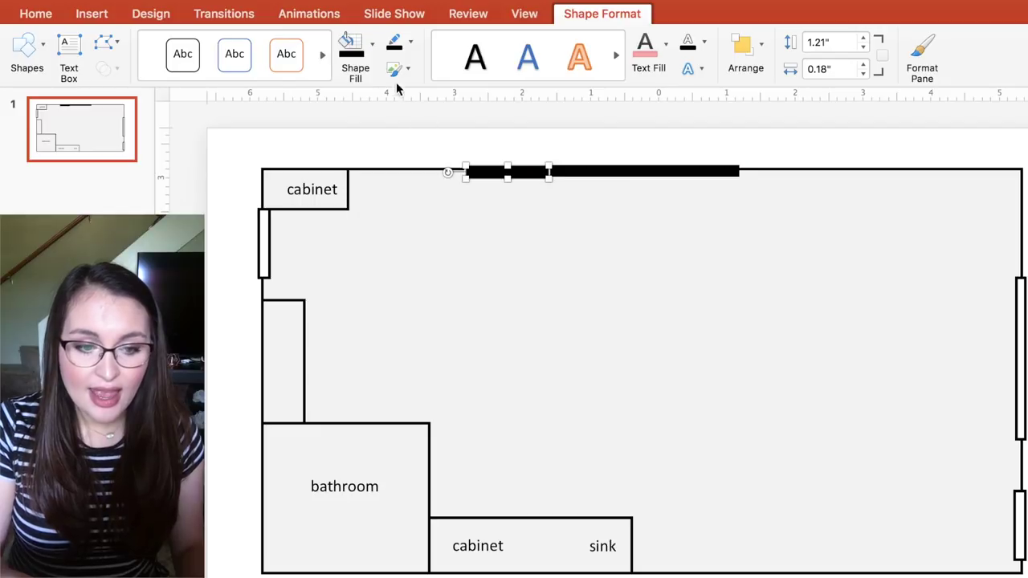
left_click(373, 47)
left_click(433, 336)
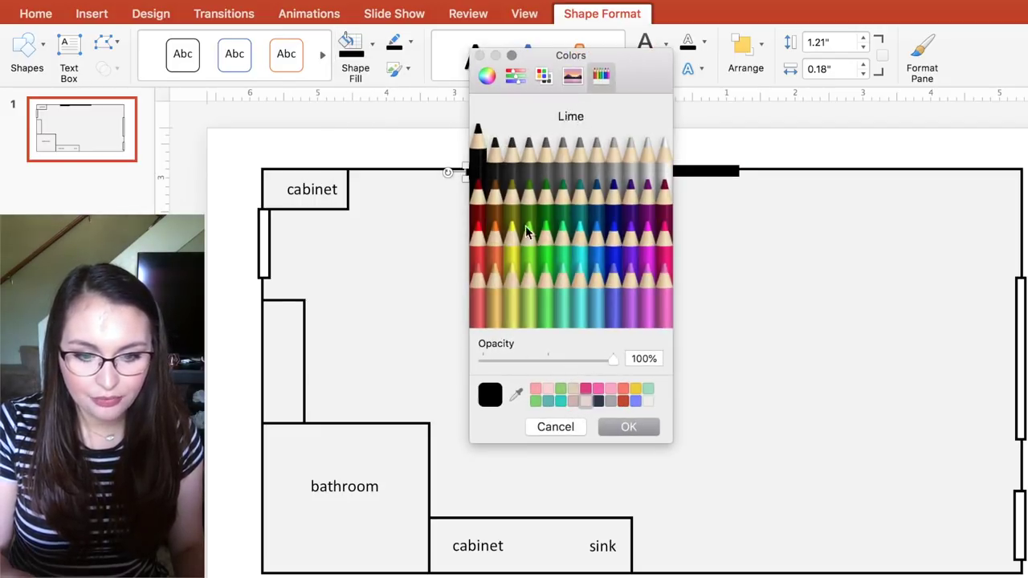
left_click(488, 210)
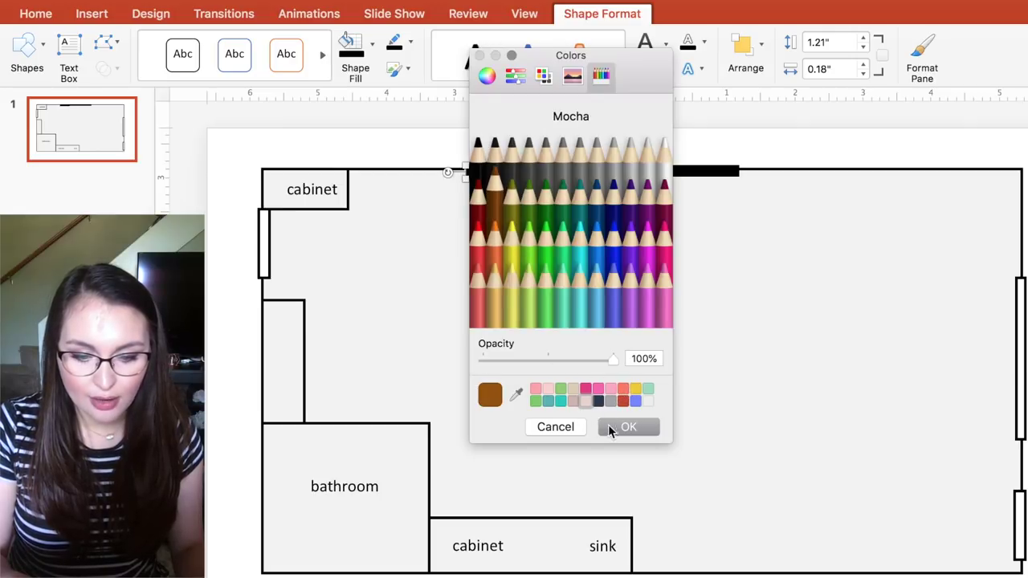
left_click_drag(626, 428, 539, 115)
left_click(518, 83)
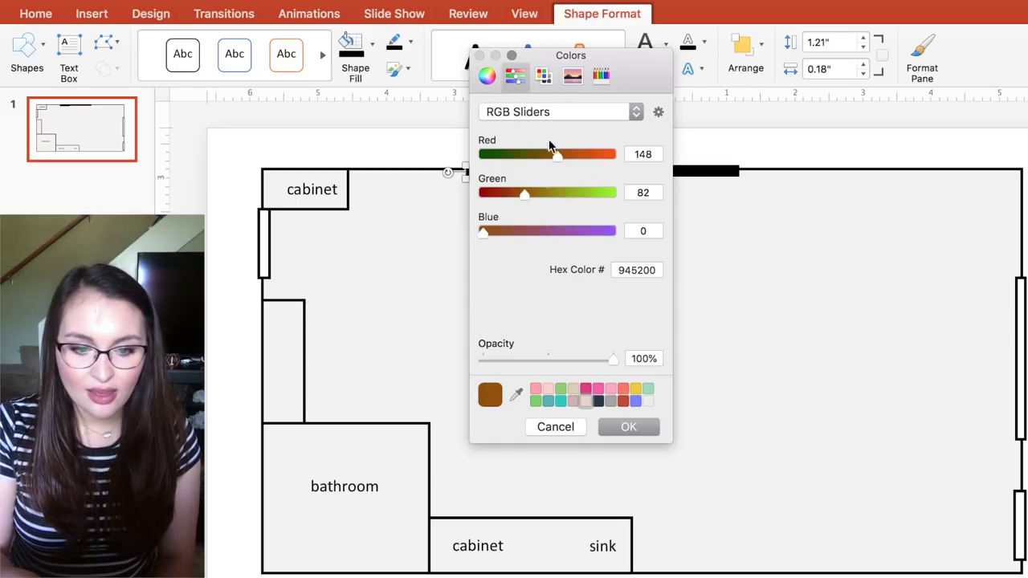
mouse_move(527, 196)
left_mouse_down()
mouse_move(544, 195)
mouse_move(527, 196)
left_mouse_up()
left_click_drag(490, 236, 520, 259)
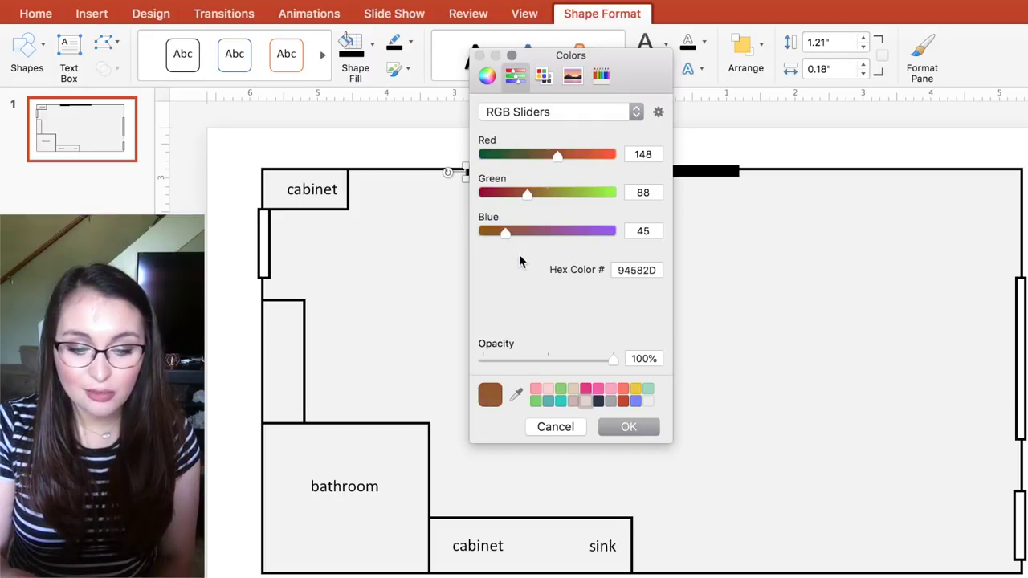
left_click(621, 427)
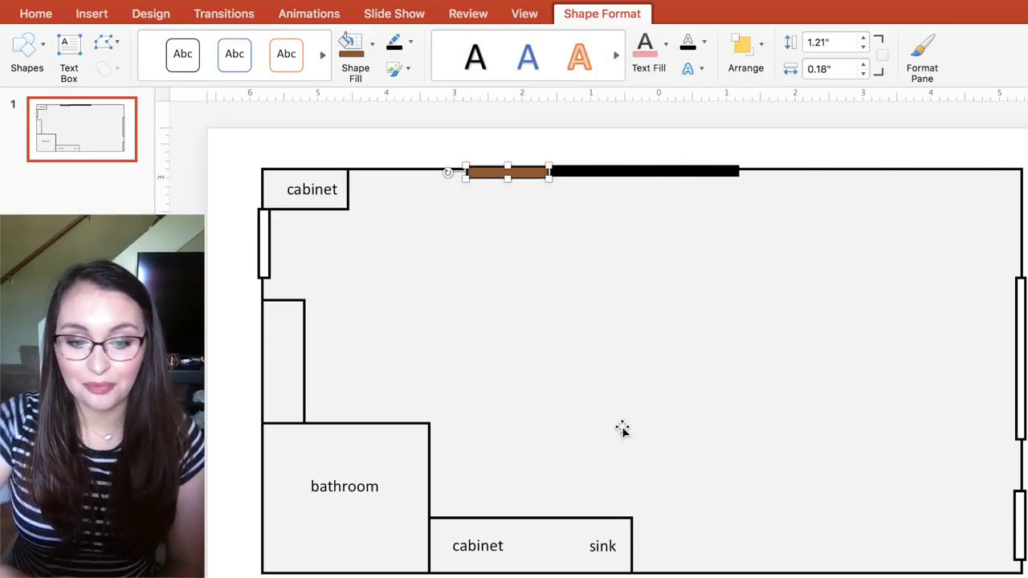
- Place a copy of the brown bar against the black top-wall bar's right end
left_click(411, 41)
left_click(418, 74)
left_click(494, 132)
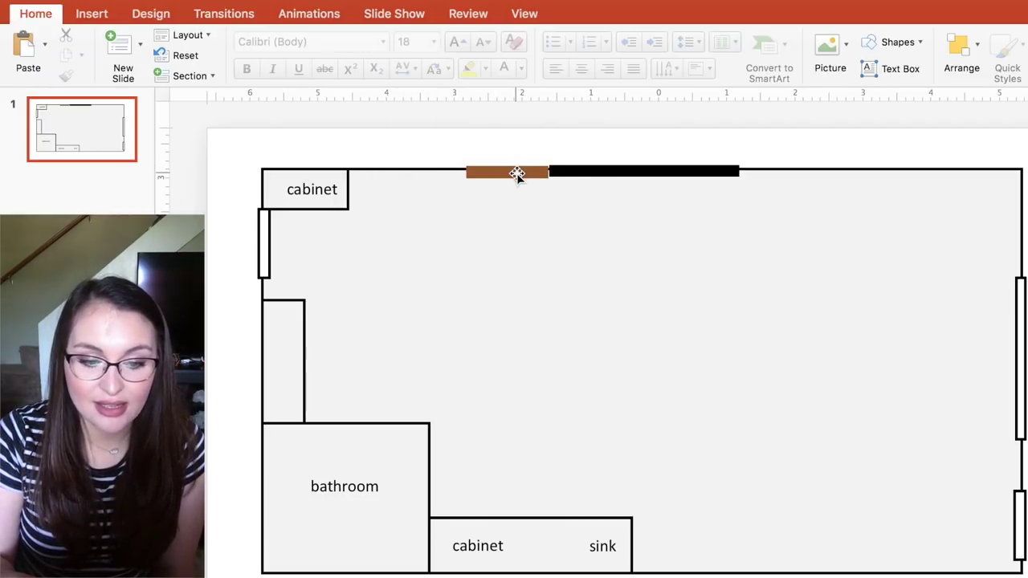
left_click(516, 175)
left_click(522, 158)
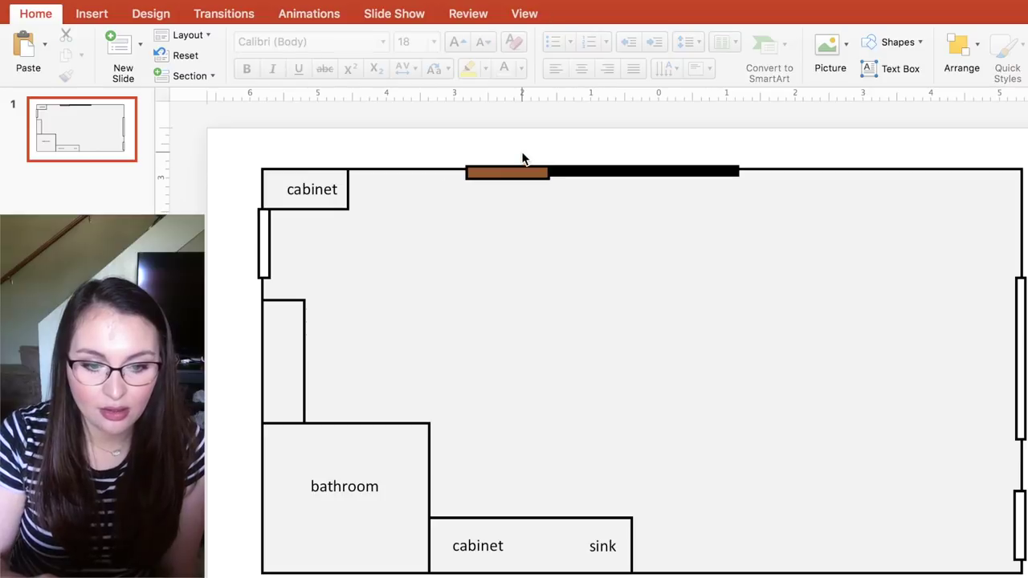
left_click(523, 158)
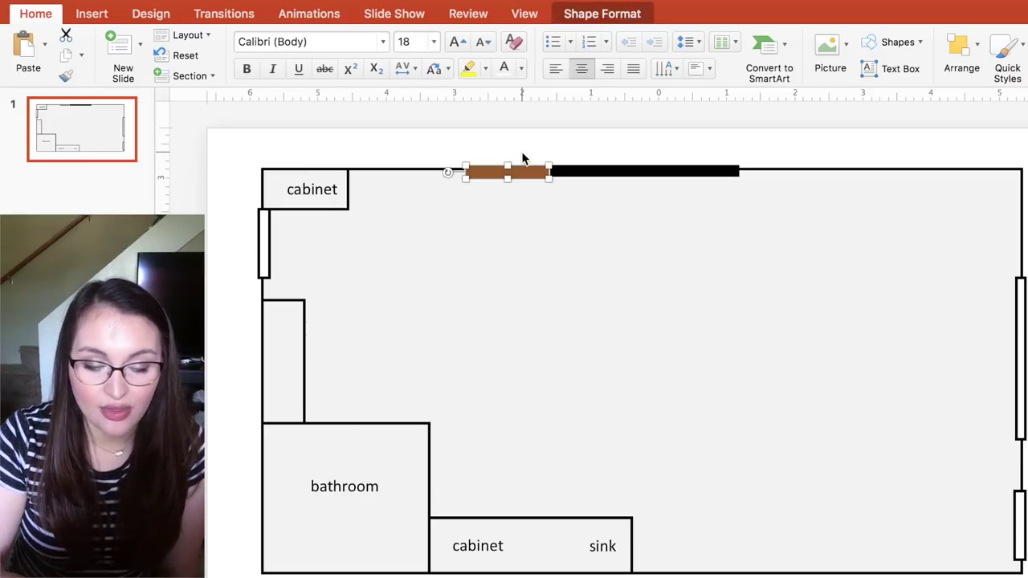
left_click(562, 153)
left_click(532, 174)
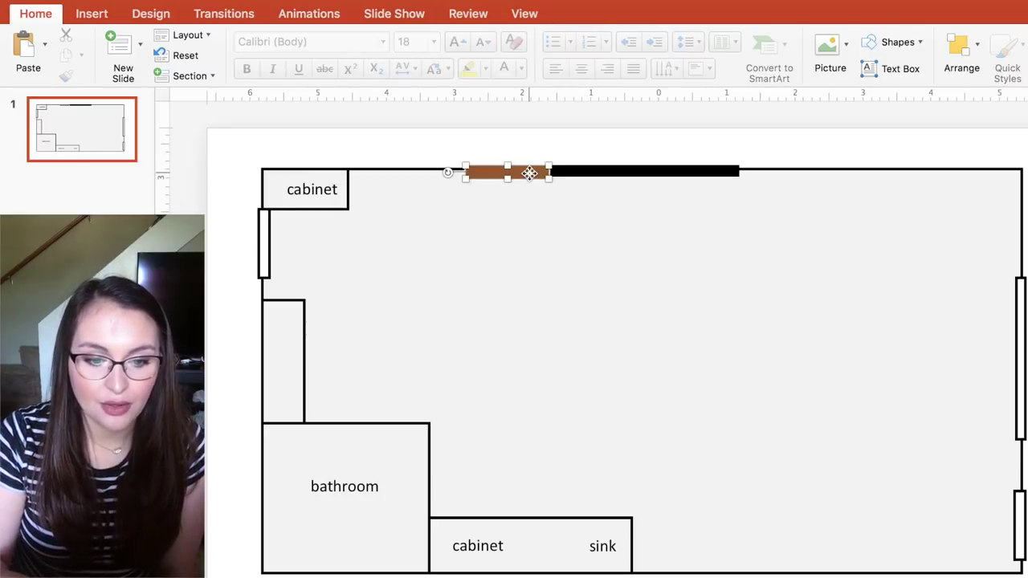
key("super+c")
key("super+v")
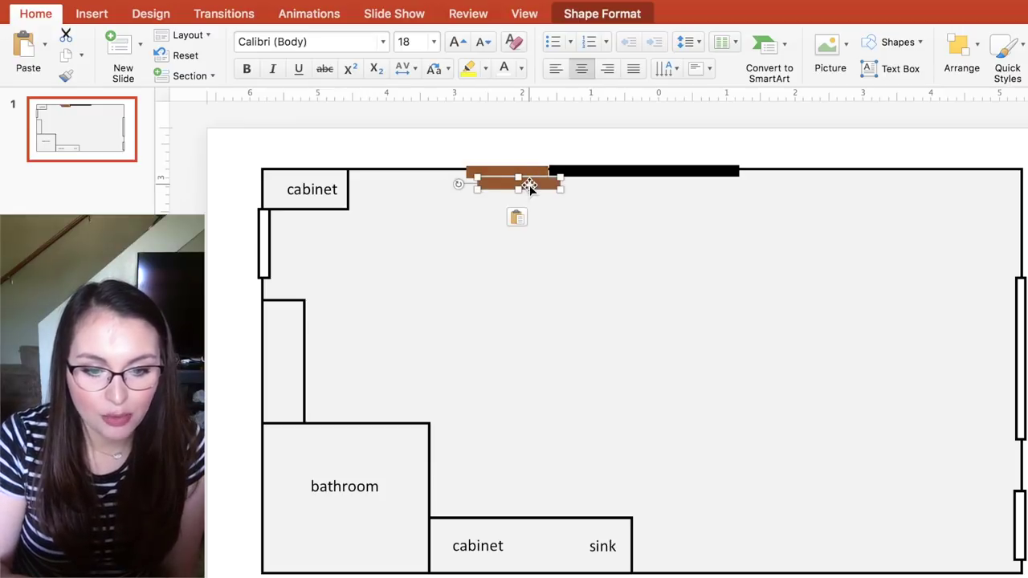
left_click_drag(527, 180, 789, 172)
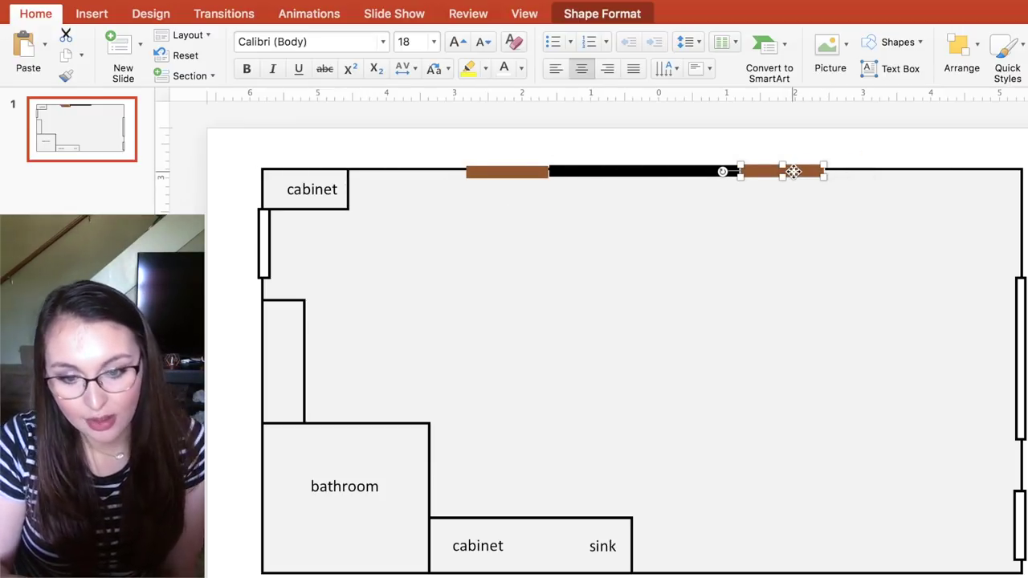
left_click(775, 138)
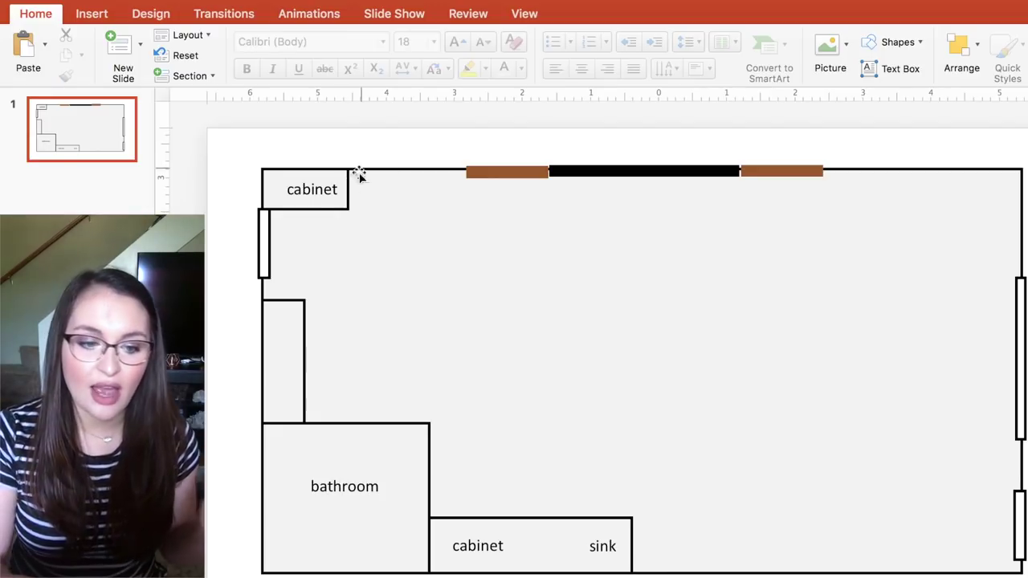
left_click(341, 208)
- Shrink a box into a small square on the lower right wall and label it 'FC'
left_click_drag(342, 208, 978, 458)
left_click_drag(990, 472, 1000, 475)
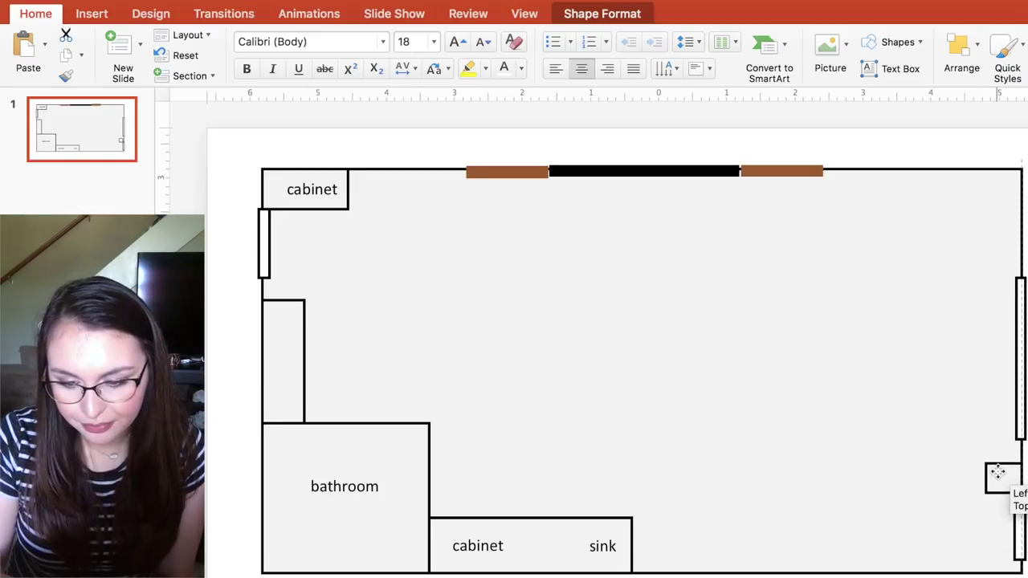
left_click(966, 477)
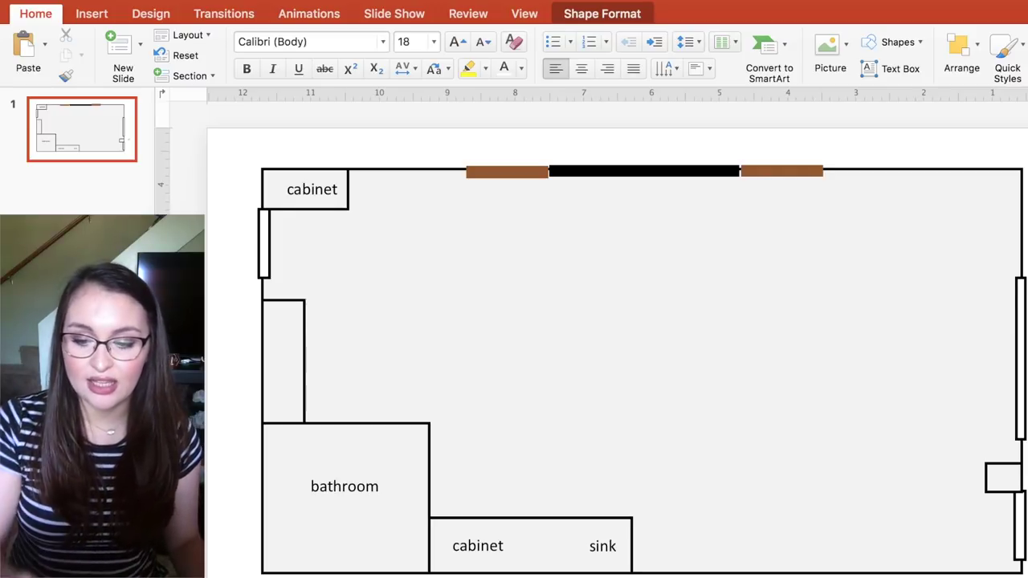
left_click(1003, 478)
type("FC")
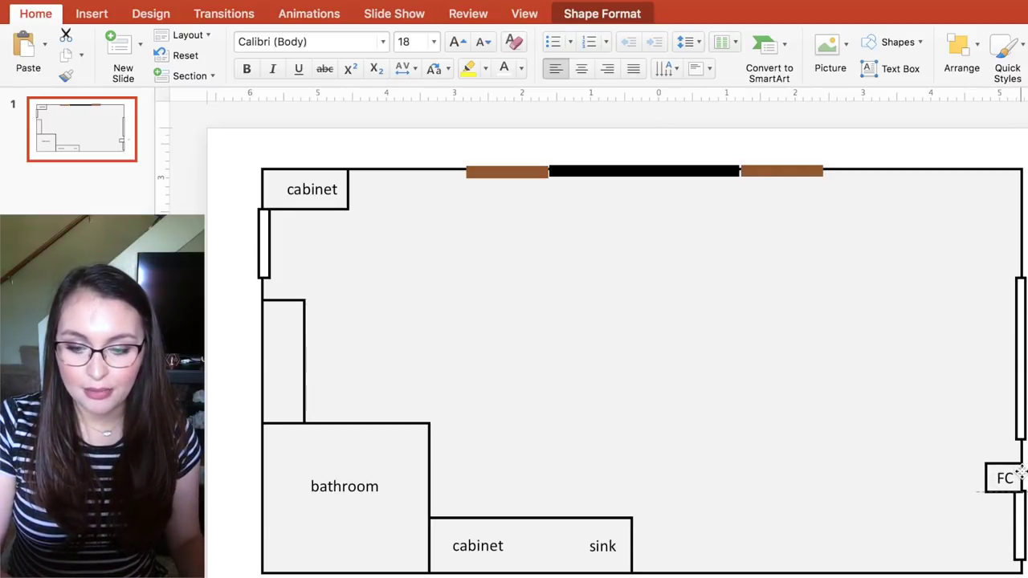
key("Escape")
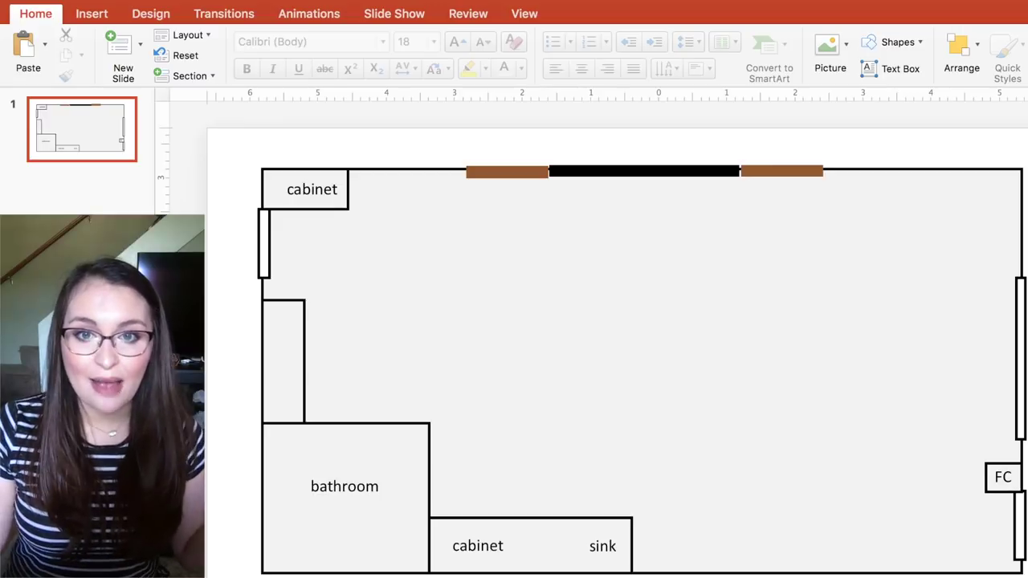